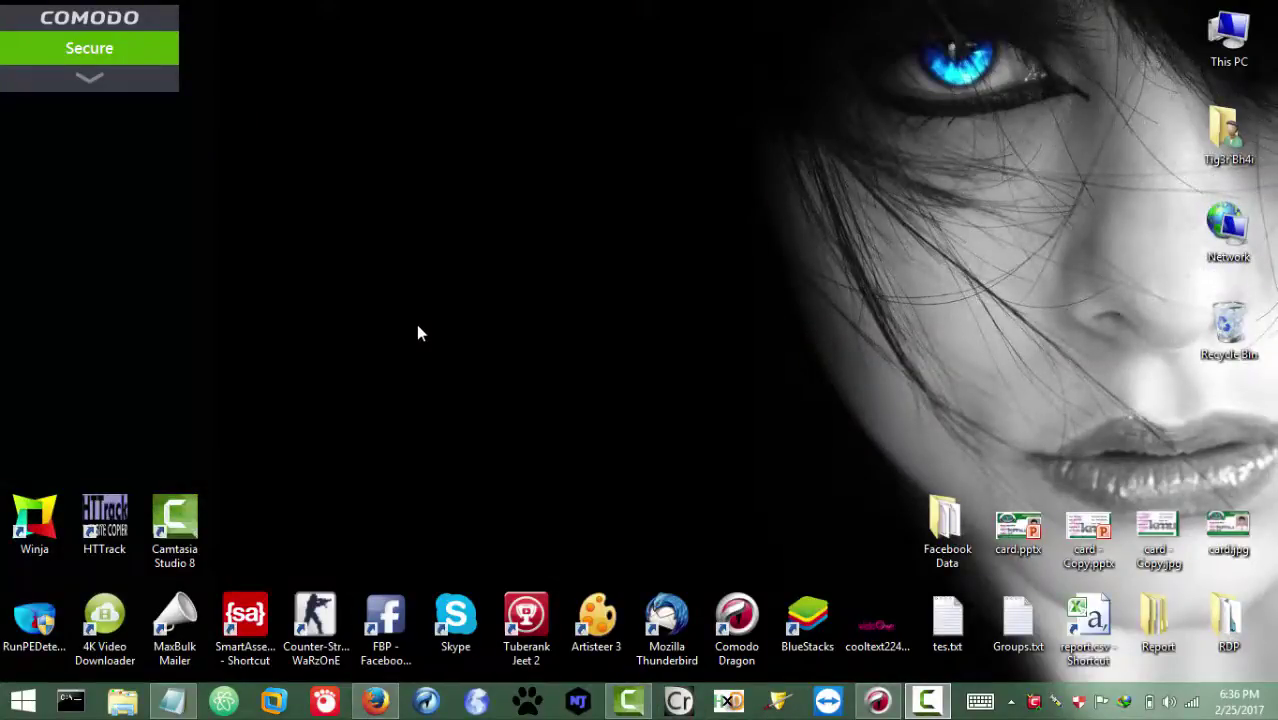
Step: Restore the minimized browser window showing the YouTube channel page
click(878, 700)
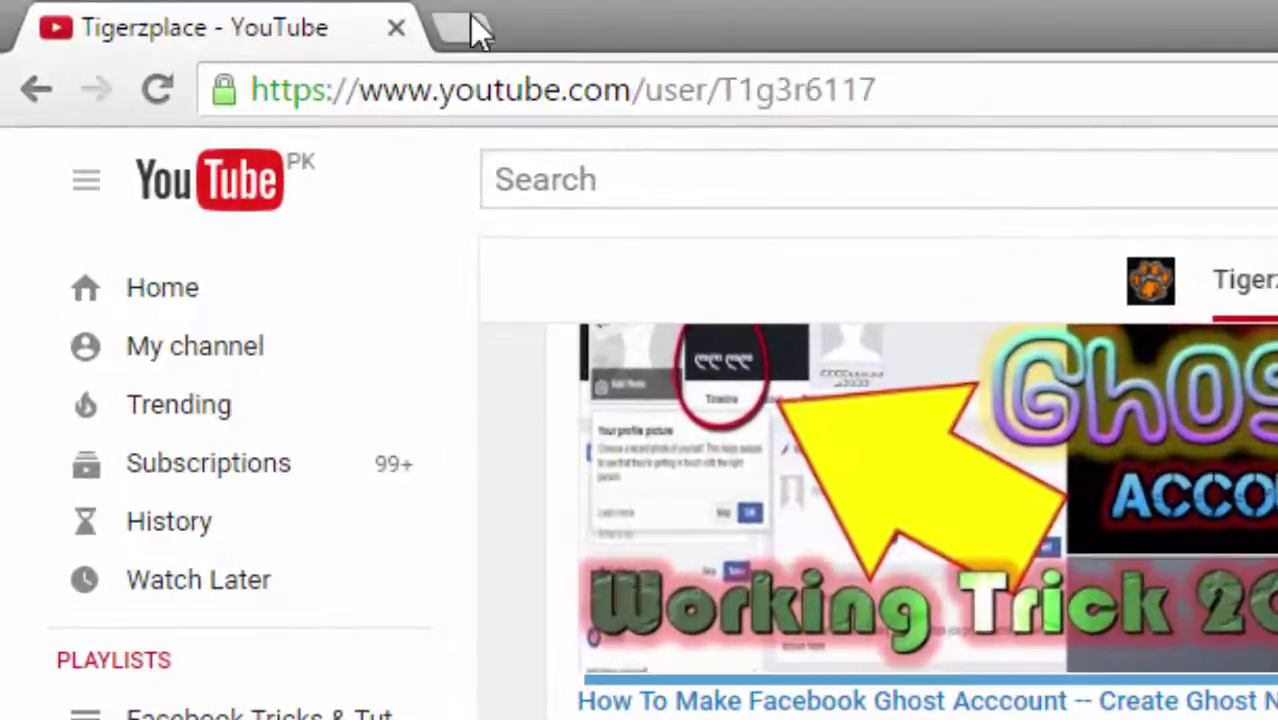
Step: Go to rarlab.com in a new Chrome tab using the 'rar' address suggestion
click(312, 18)
text(rarlab.com)
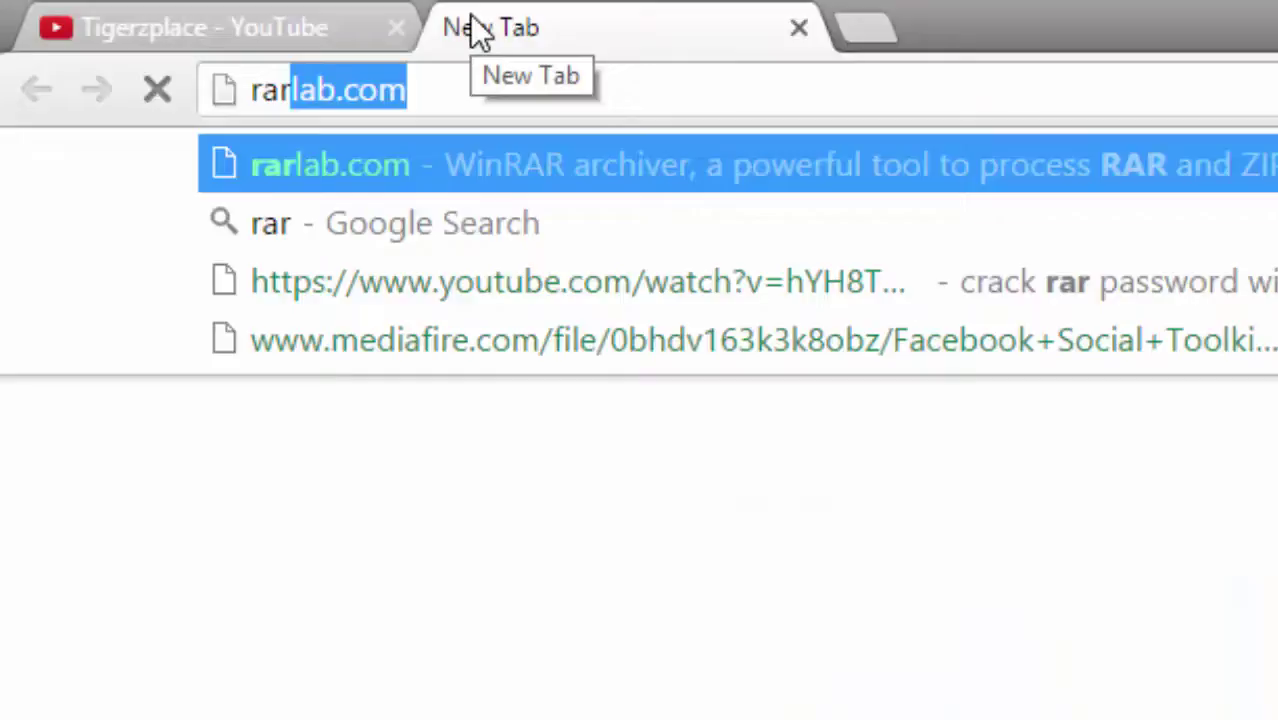
key(End)
key(Return)
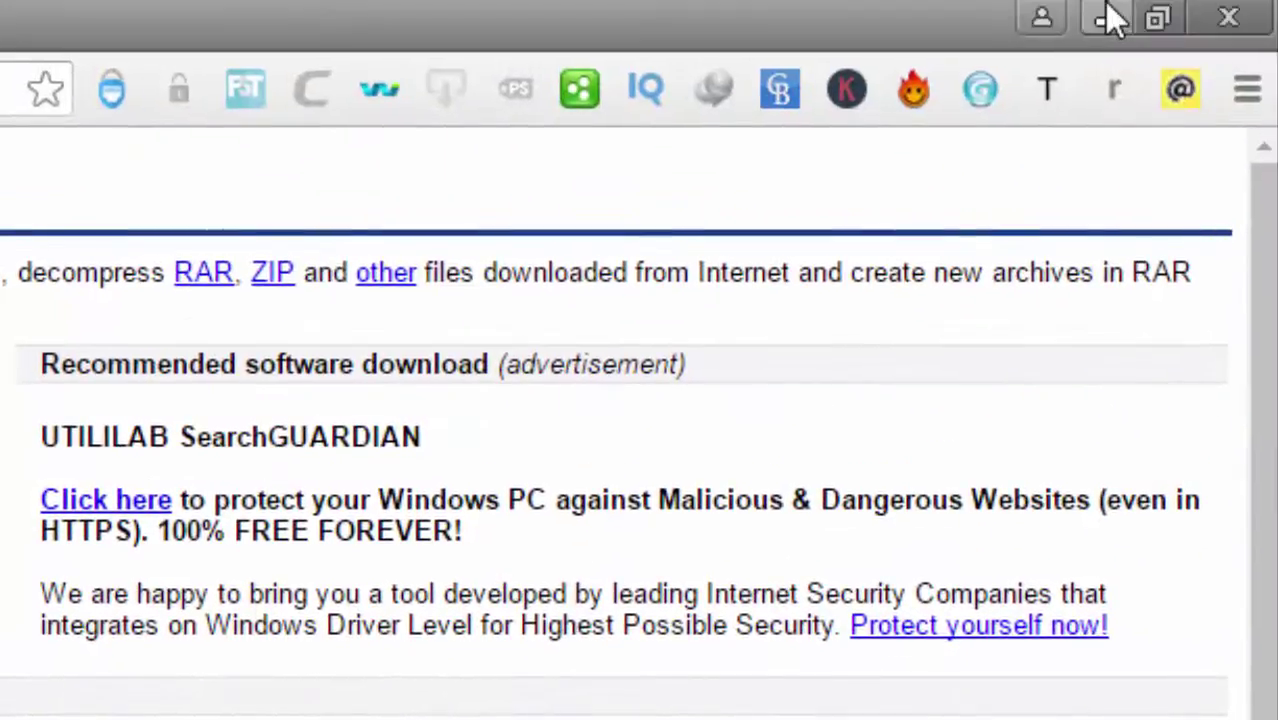
Step: Minimize Chrome and view This PC's system properties from the desktop
click(1104, 8)
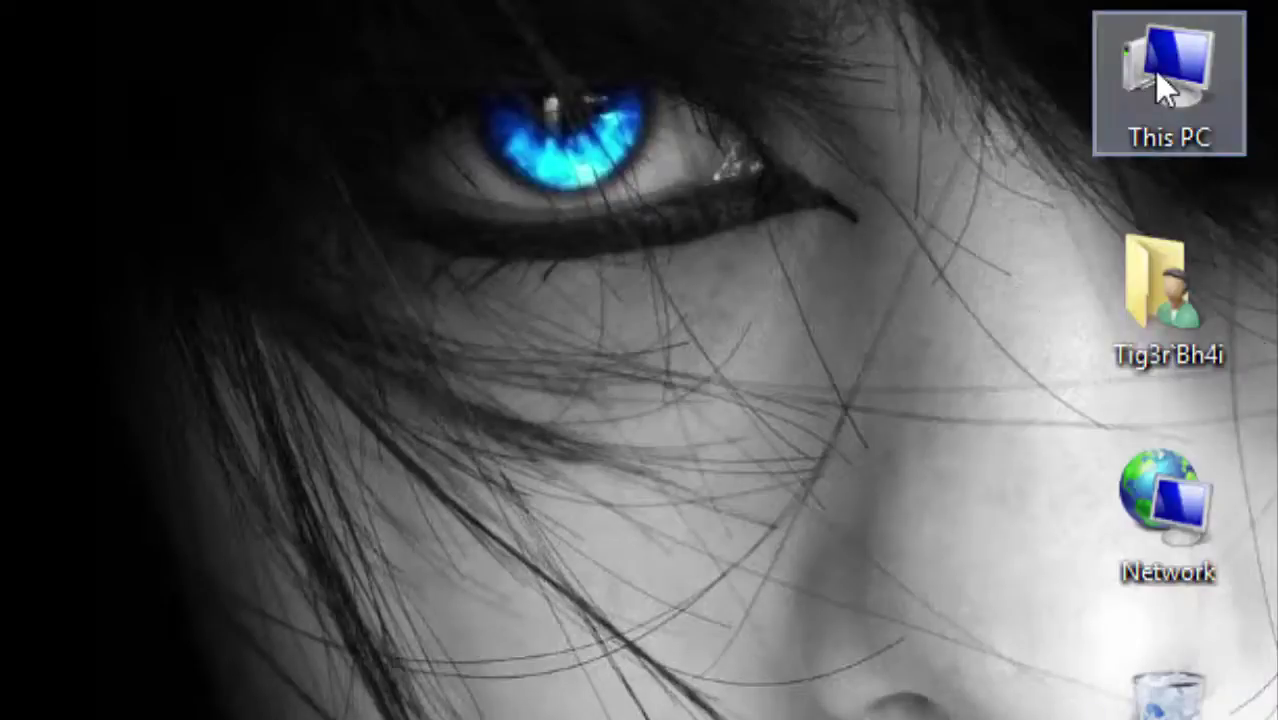
right_click(1154, 70)
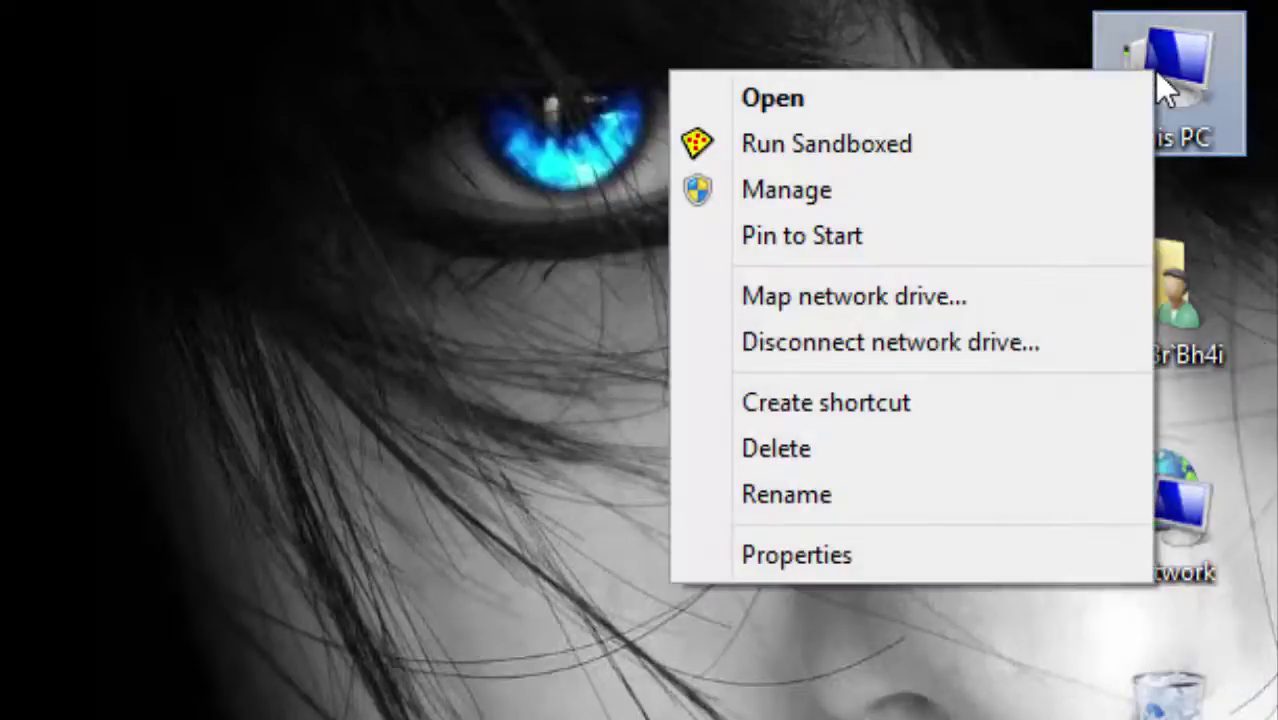
click(786, 569)
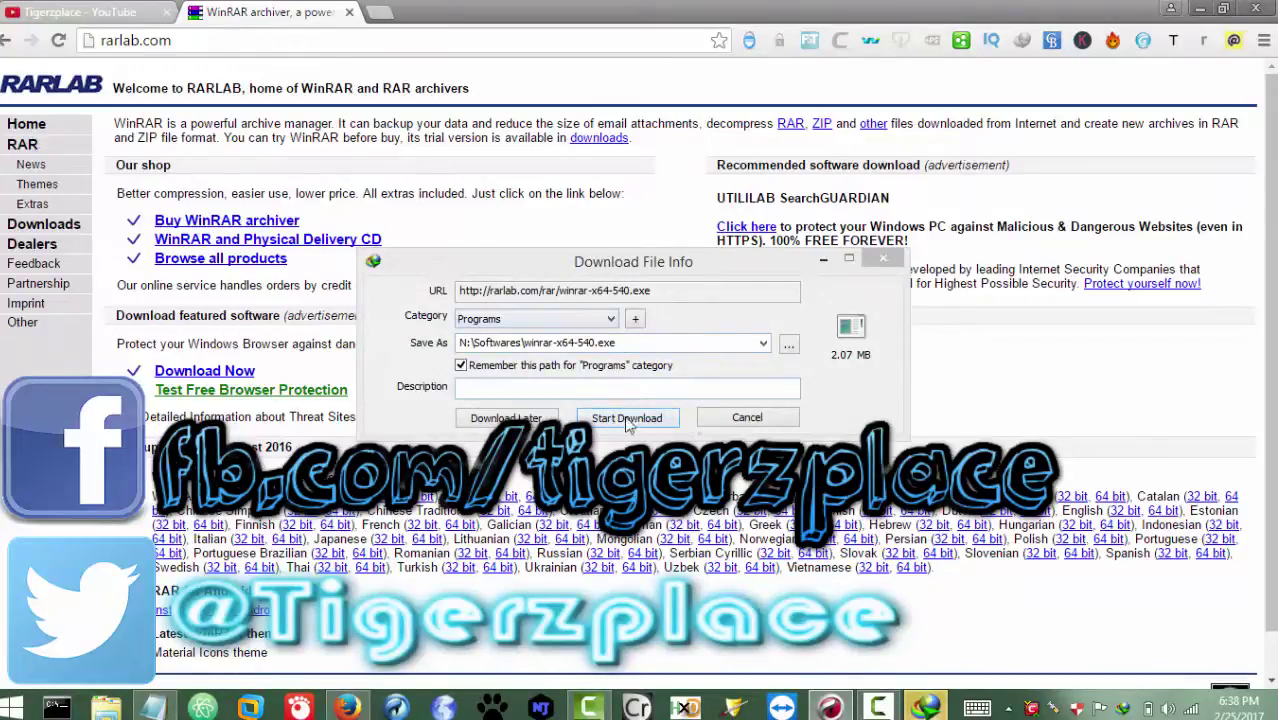
Step: Cancel the winrar-x64-540.exe download and minimize Chrome to the desktop
click(748, 418)
click(1203, 9)
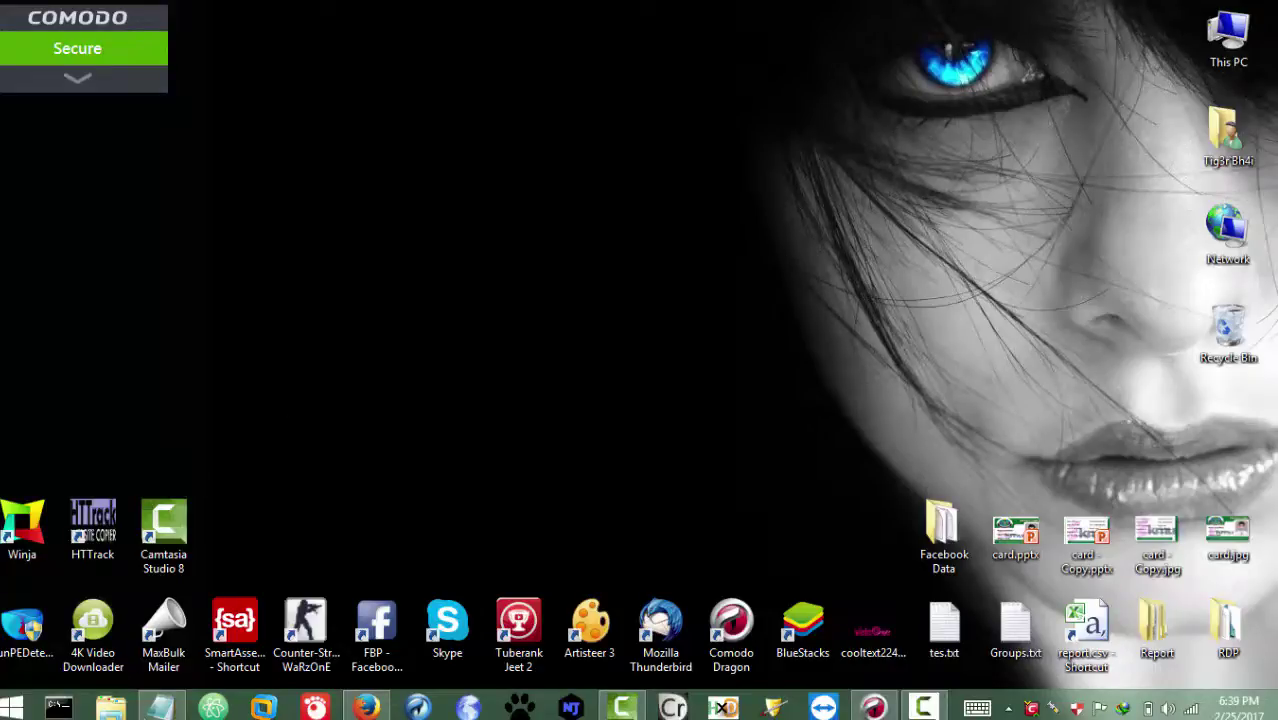
Step: Run wrar50b5.exe as trusted with unlimited access, then cancel it and minimize Explorer
right_click(110, 707)
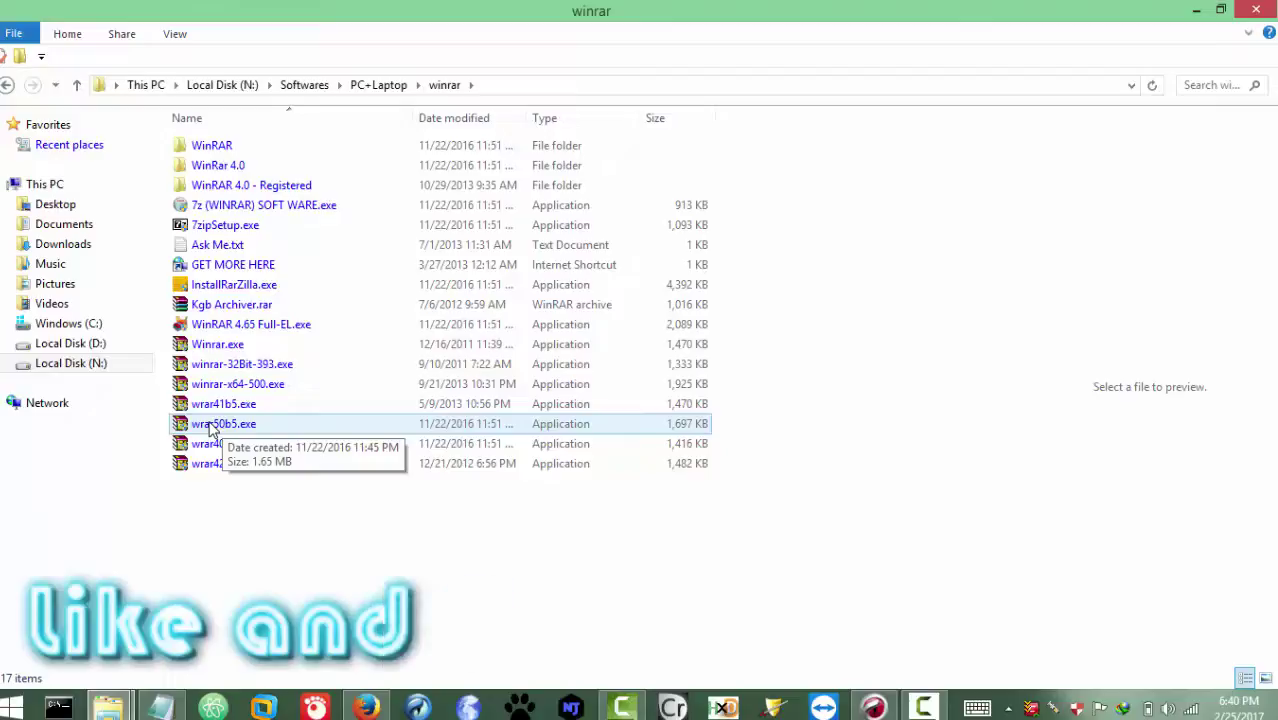
click(228, 428)
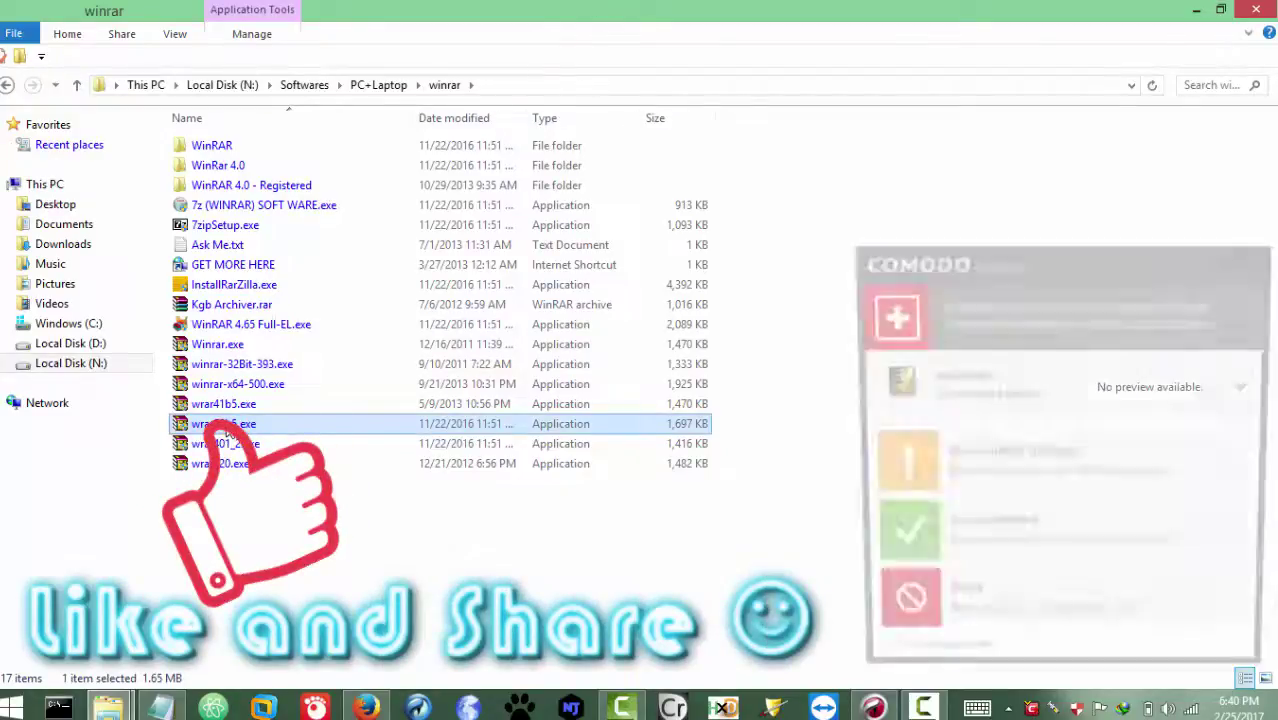
click(890, 664)
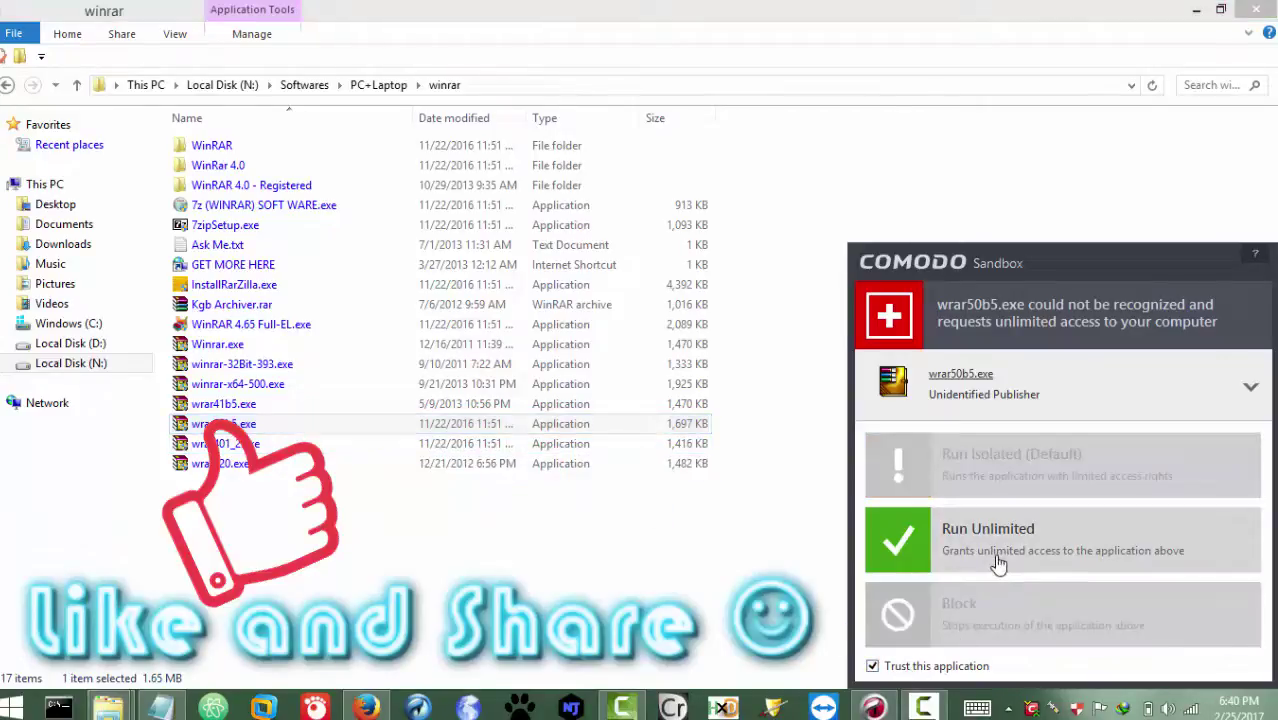
click(998, 565)
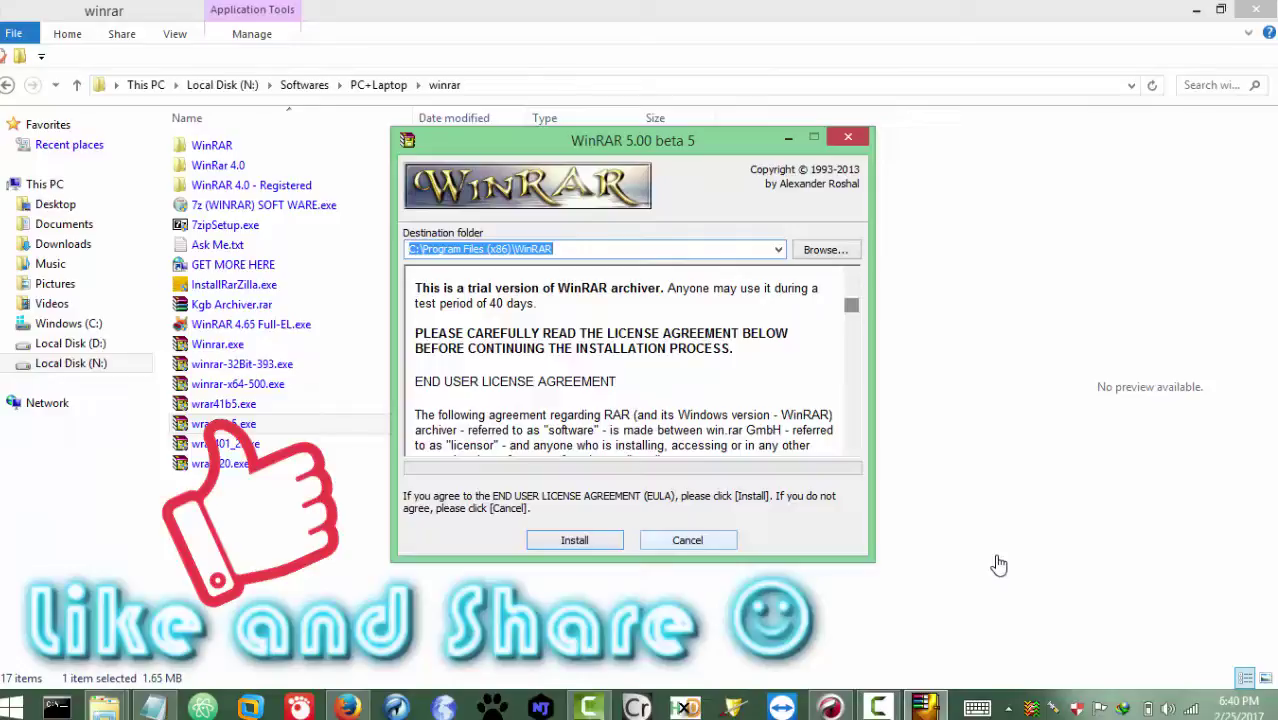
key(Escape)
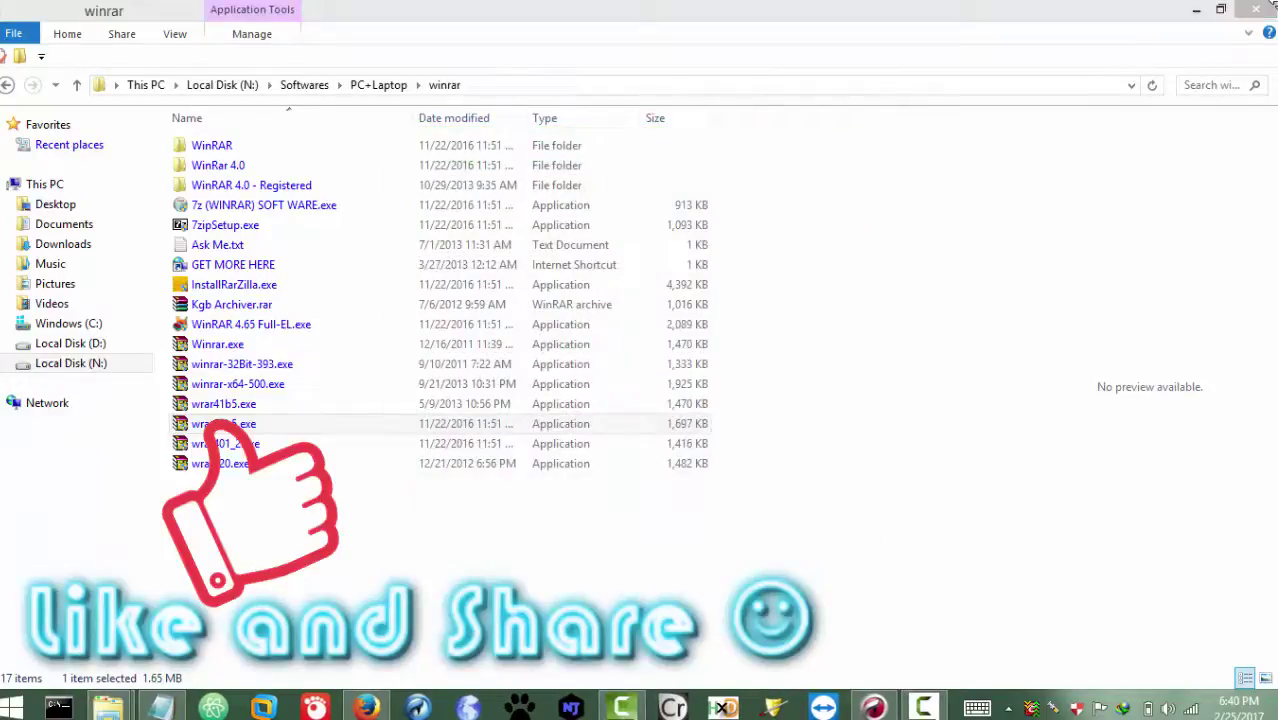
click(1196, 9)
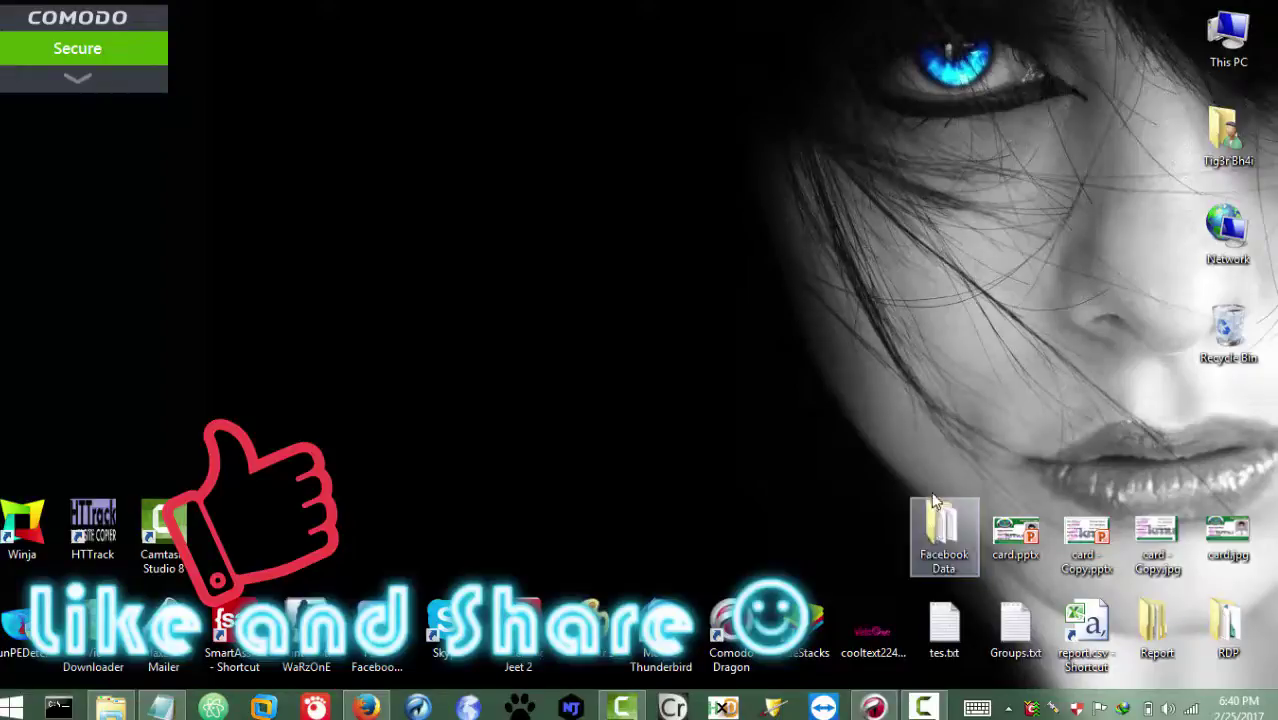
Step: Choose Add to archive for the Facebook Data folder on the desktop
drag(930, 535, 982, 591)
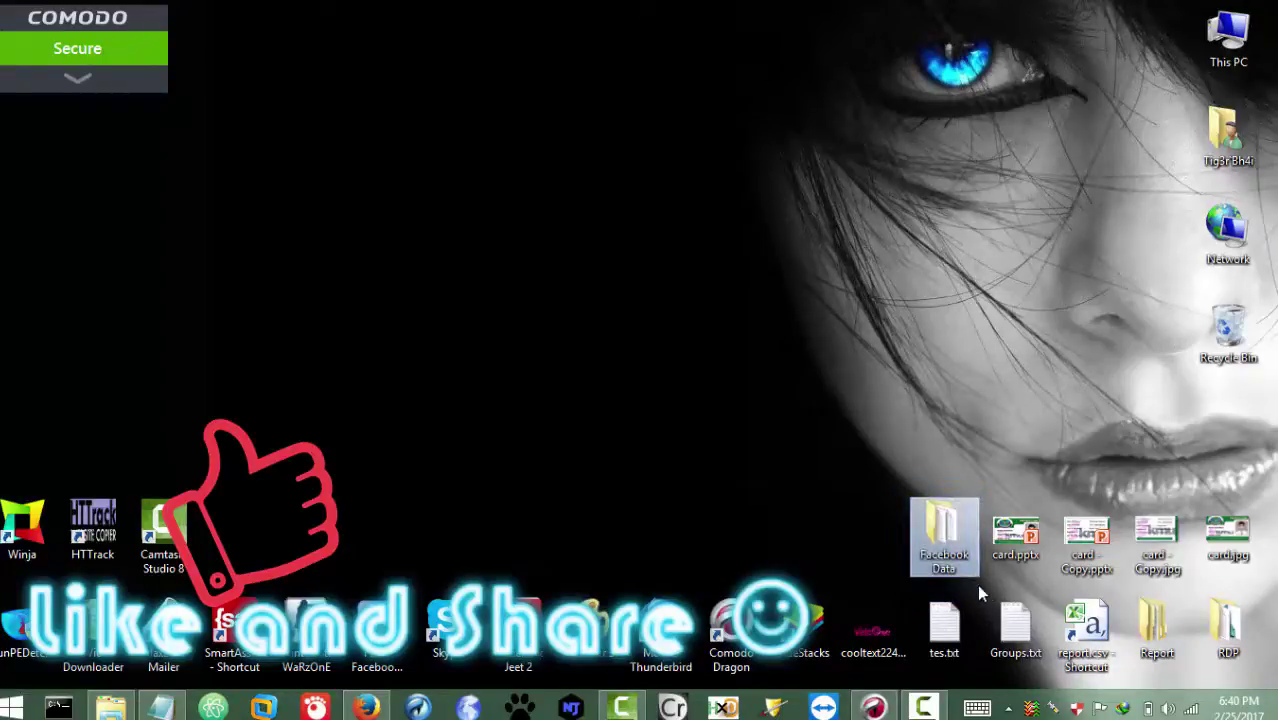
right_click(955, 548)
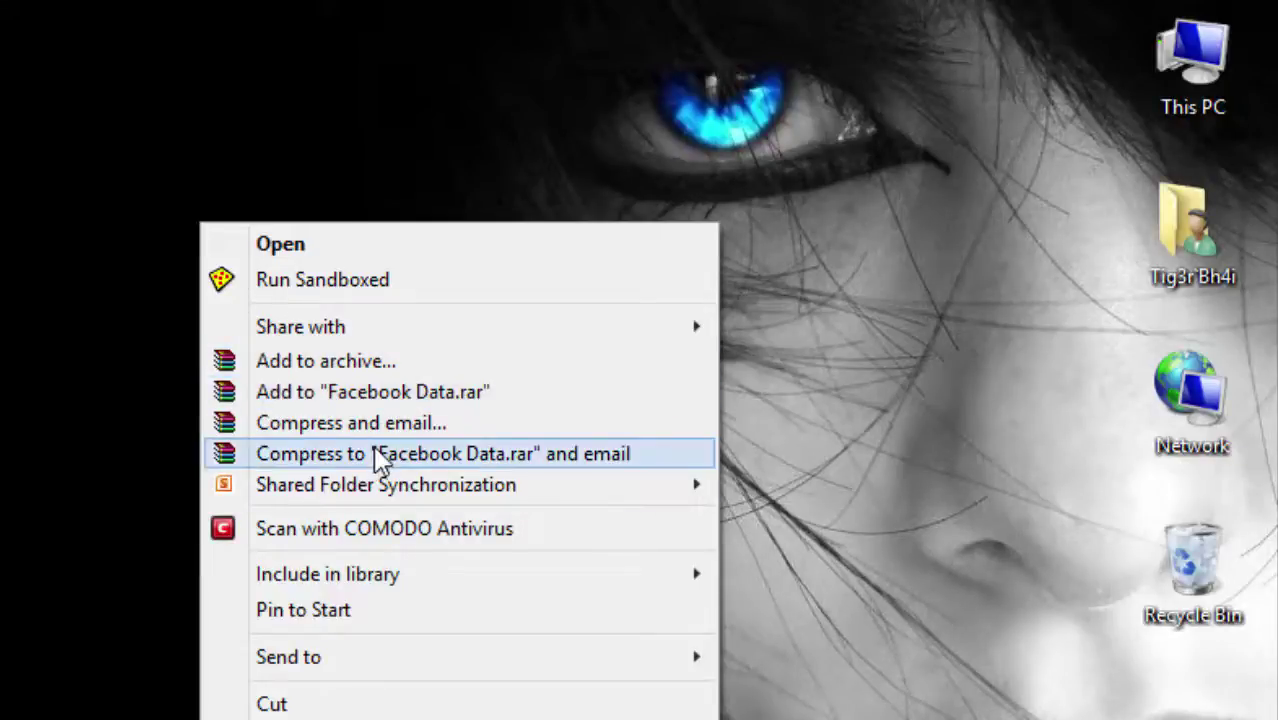
click(360, 383)
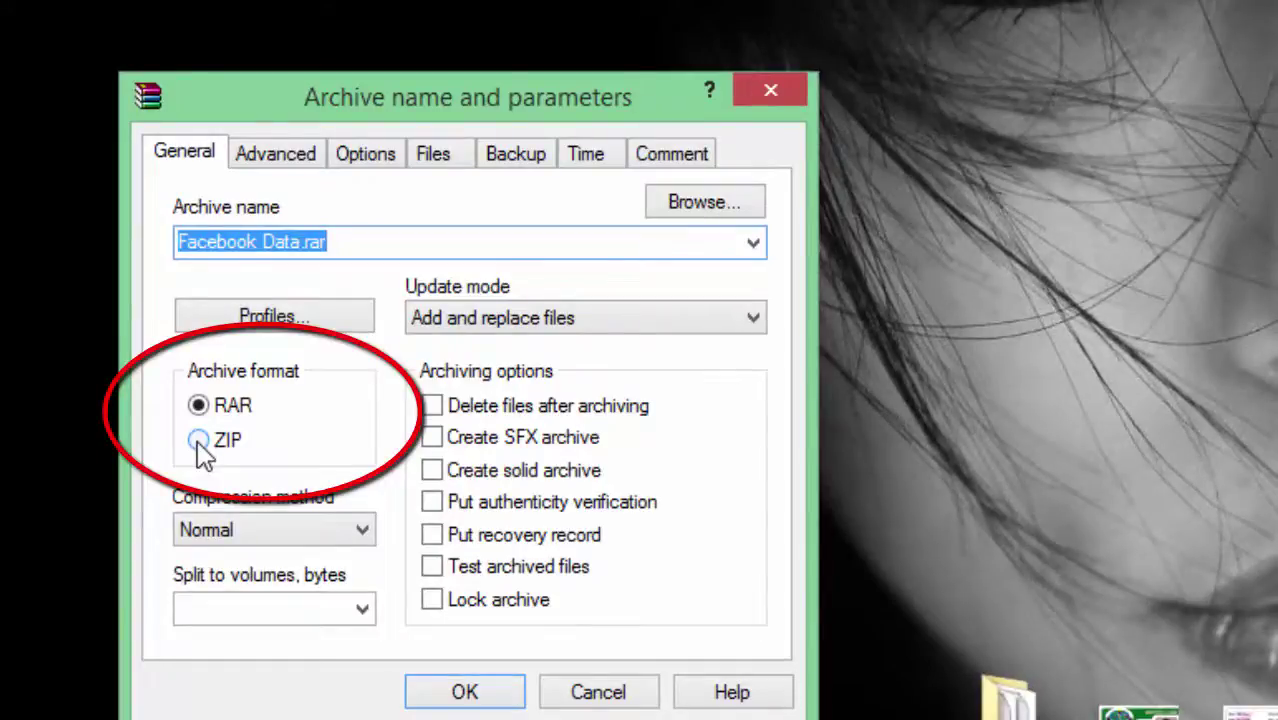
Step: Create Facebook Data.zip using ZIP format with Normal compression
click(198, 441)
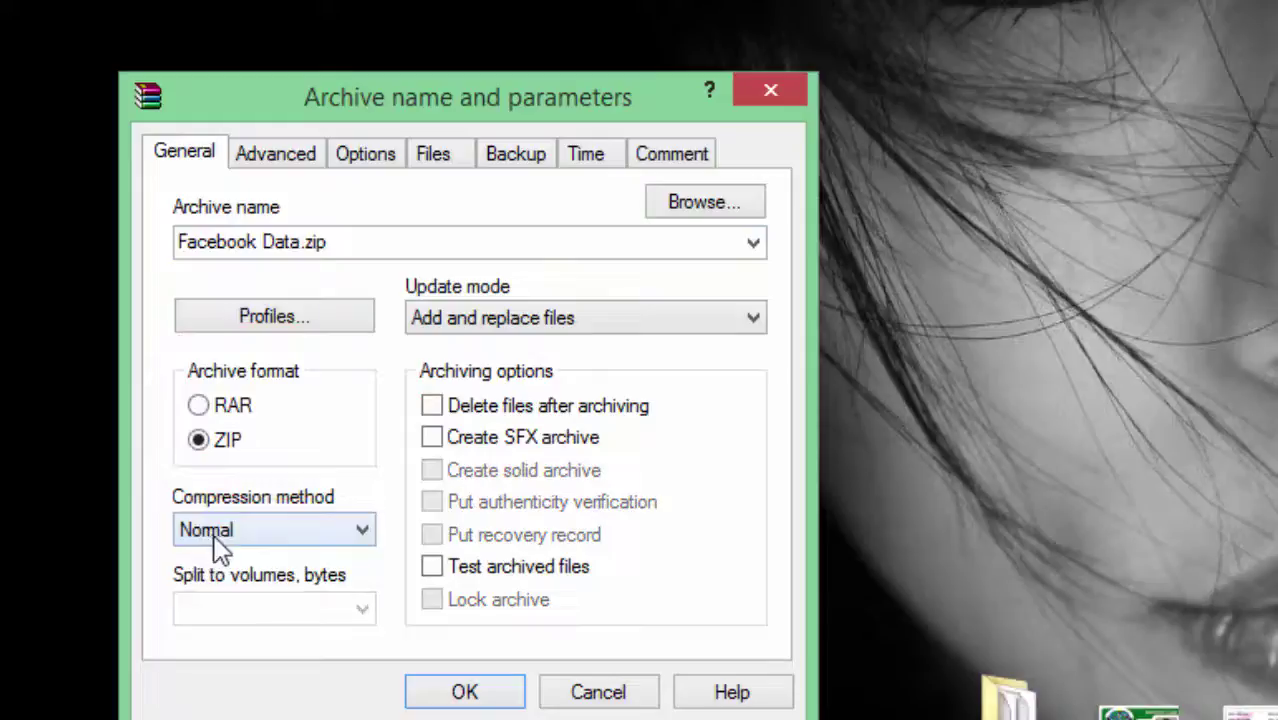
click(276, 540)
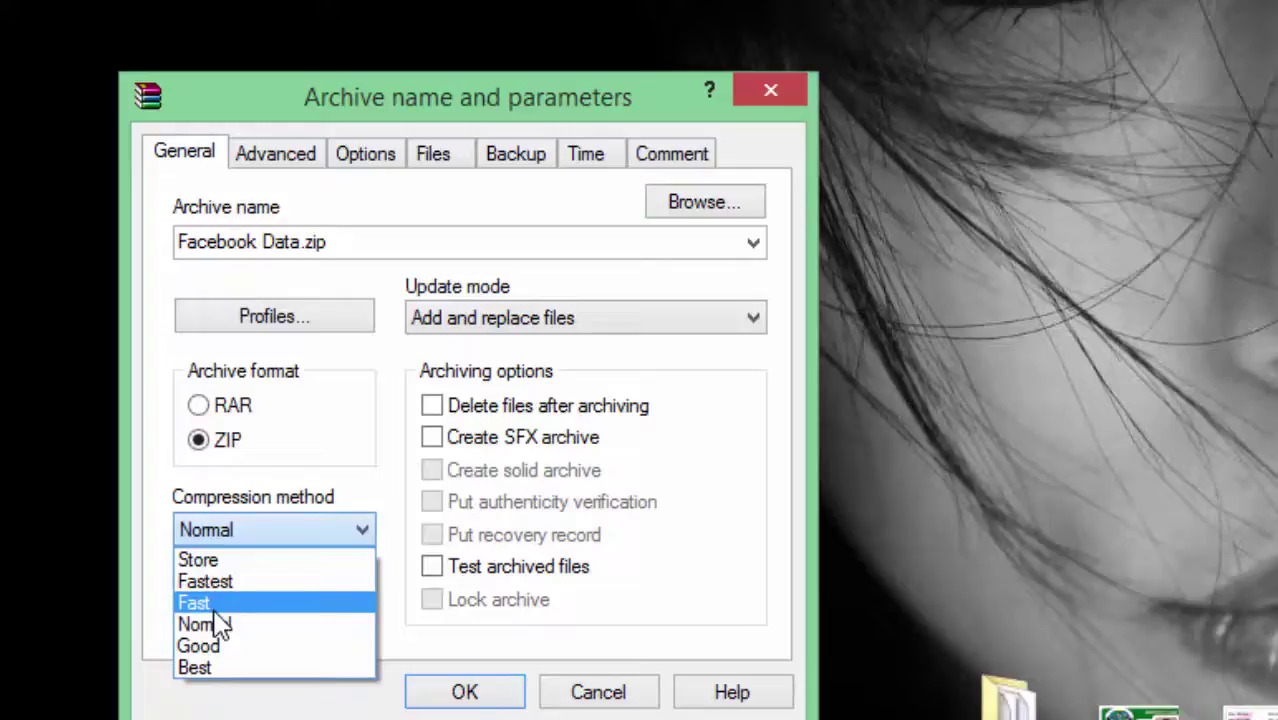
click(140, 465)
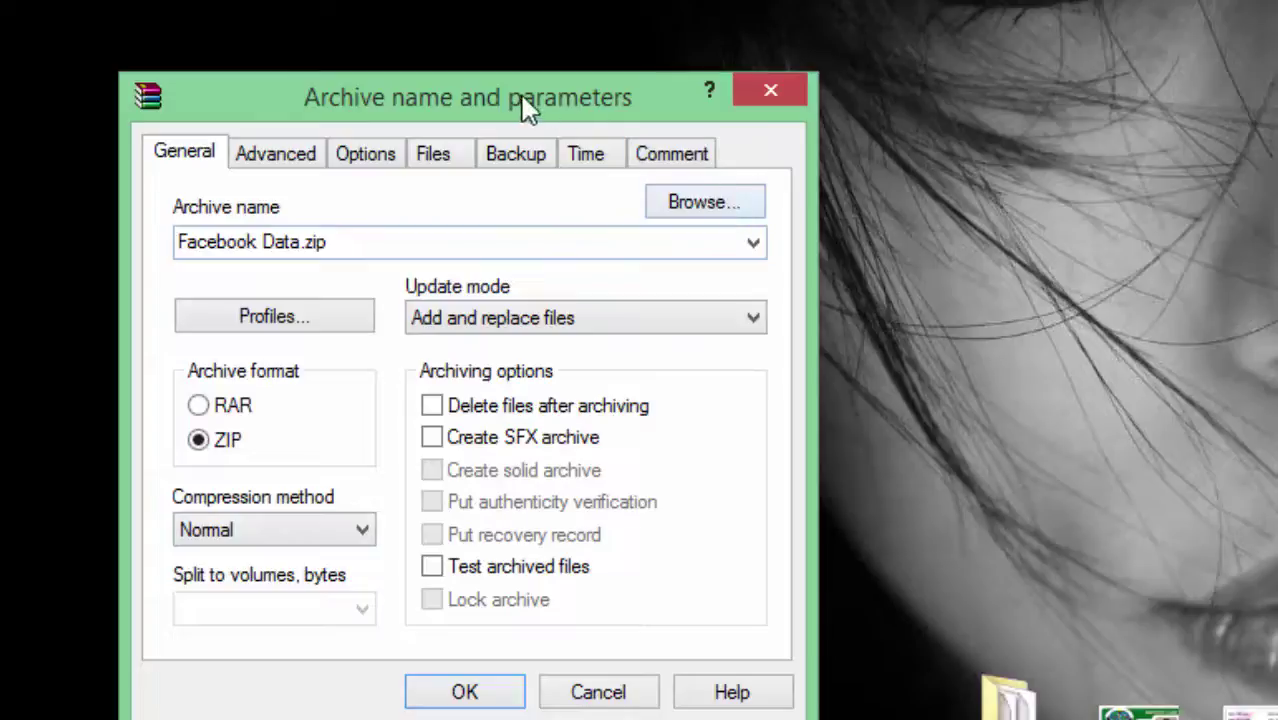
mouse_move(527, 108)
mouse_down()
mouse_move(956, 51)
mouse_move(487, 0)
mouse_move(536, 114)
mouse_up()
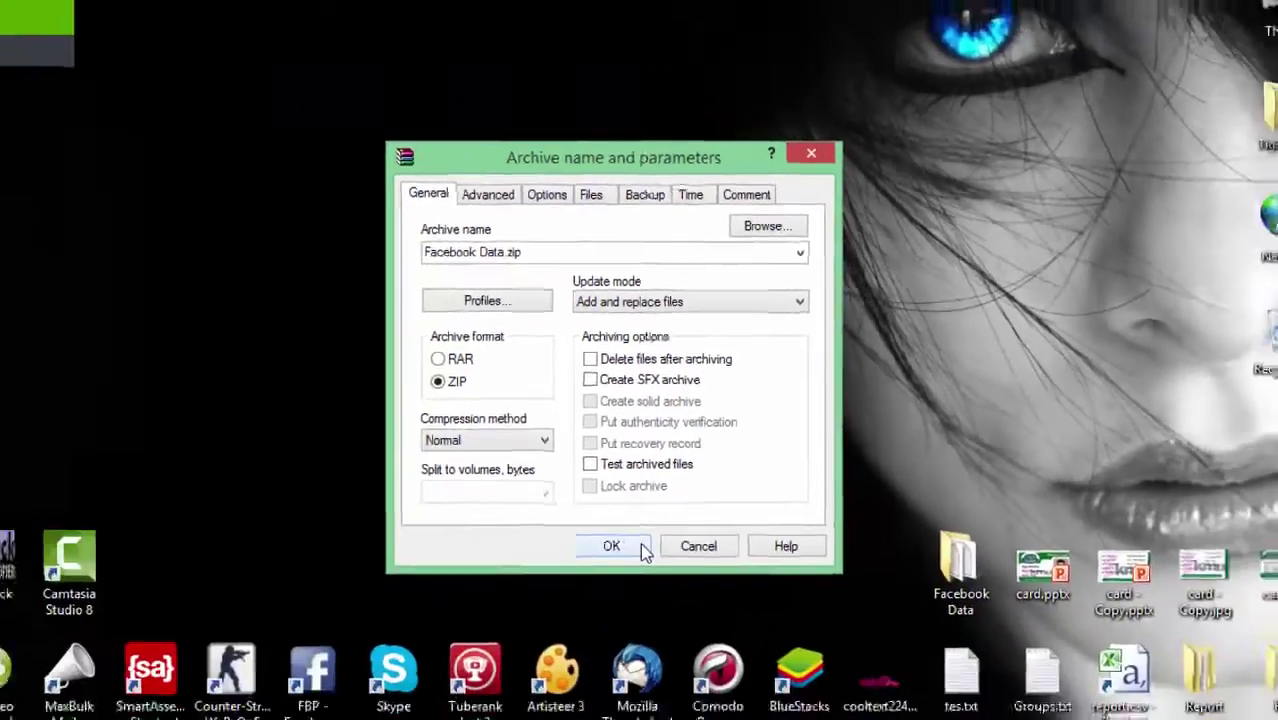
click(642, 549)
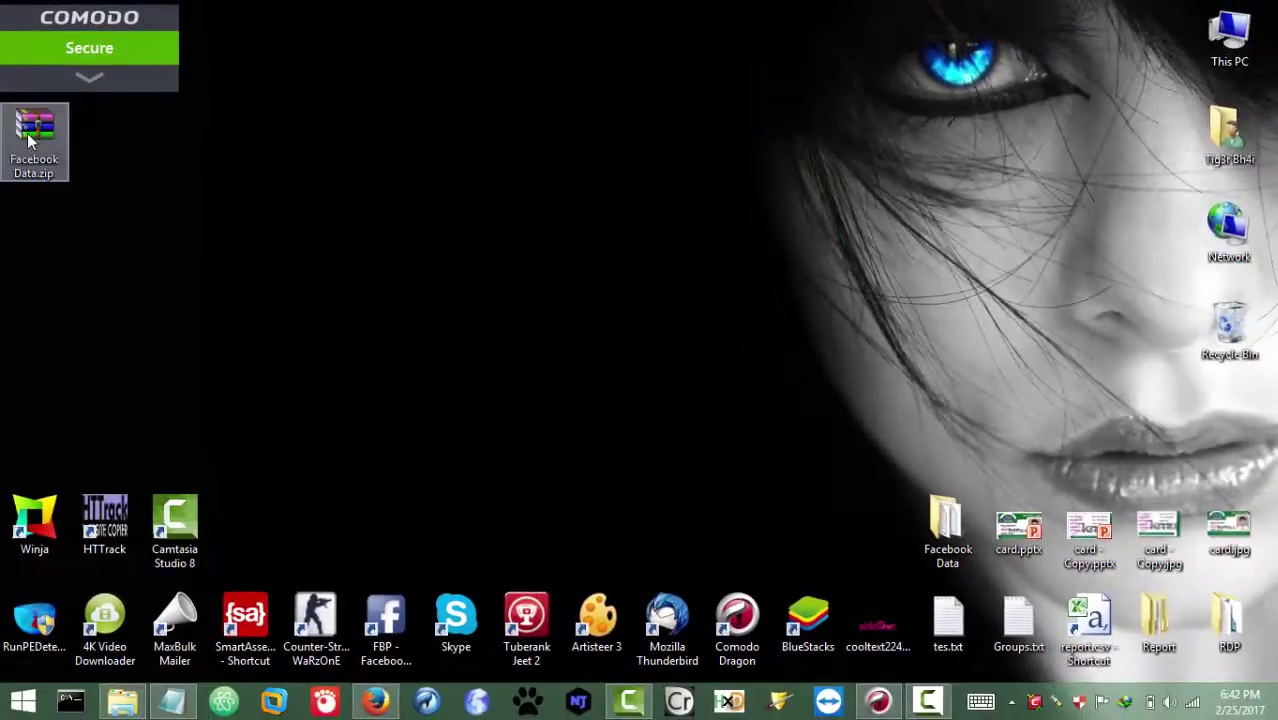
Step: Move Facebook Data.zip beside the desktop icons and browse its Facebook Data folder in WinRAR
drag(299, 373, 458, 529)
click(597, 517)
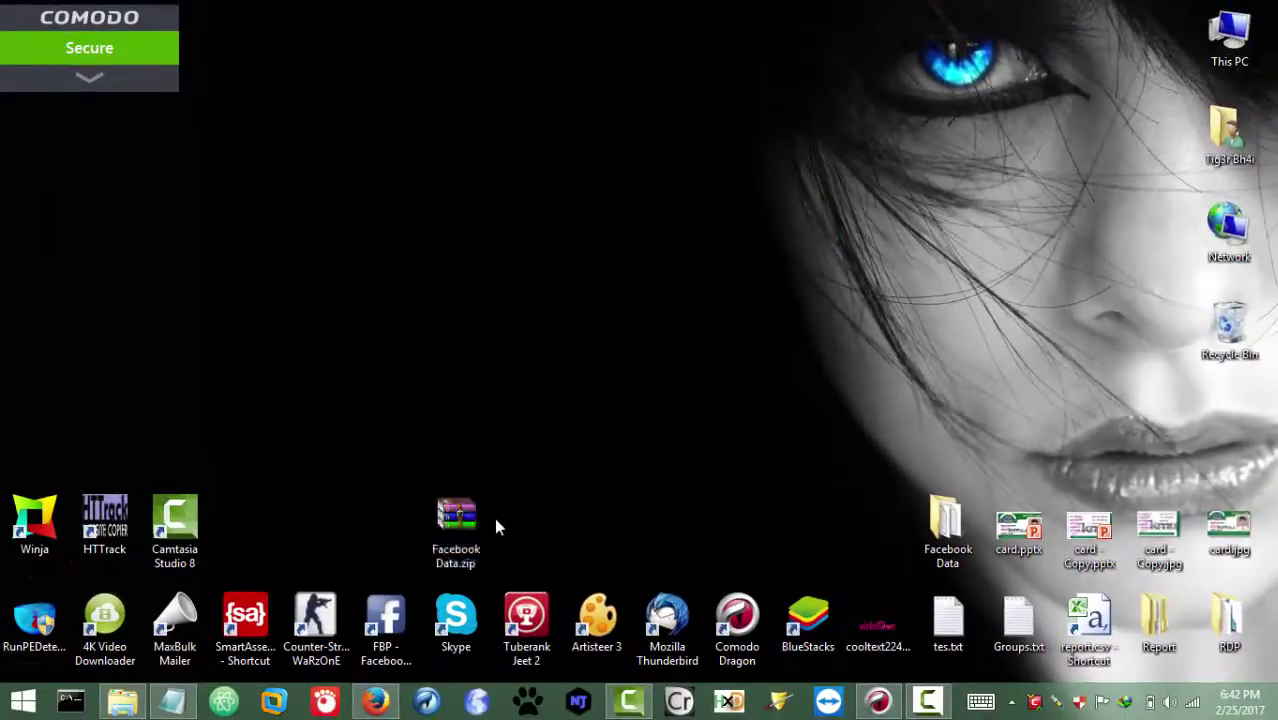
double_click(474, 521)
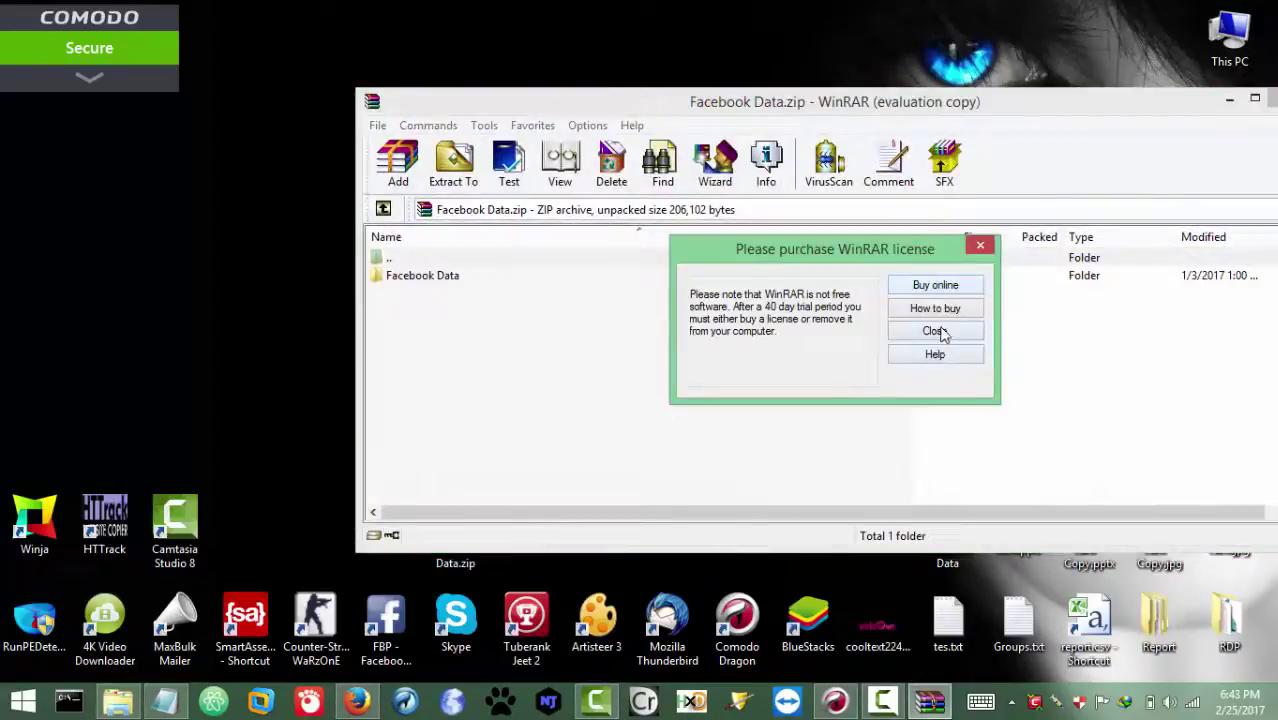
click(935, 331)
double_click(405, 276)
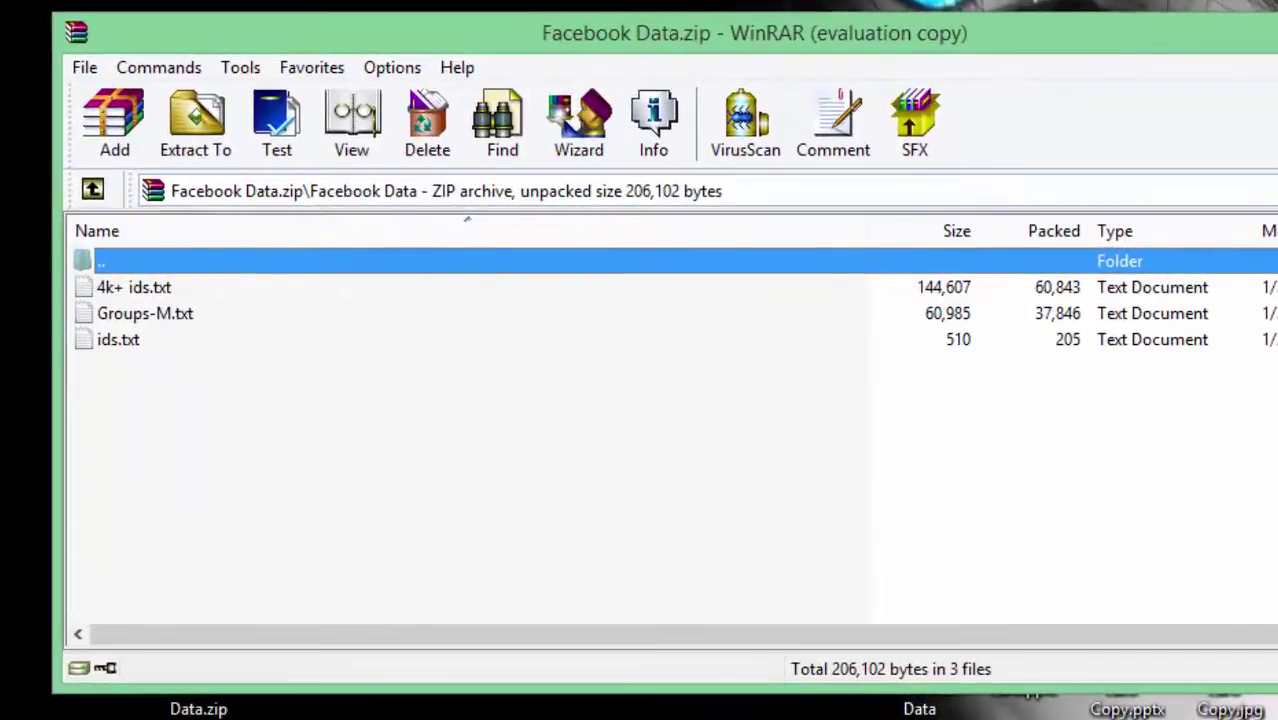
drag(1230, 40, 882, 34)
double_click(990, 651)
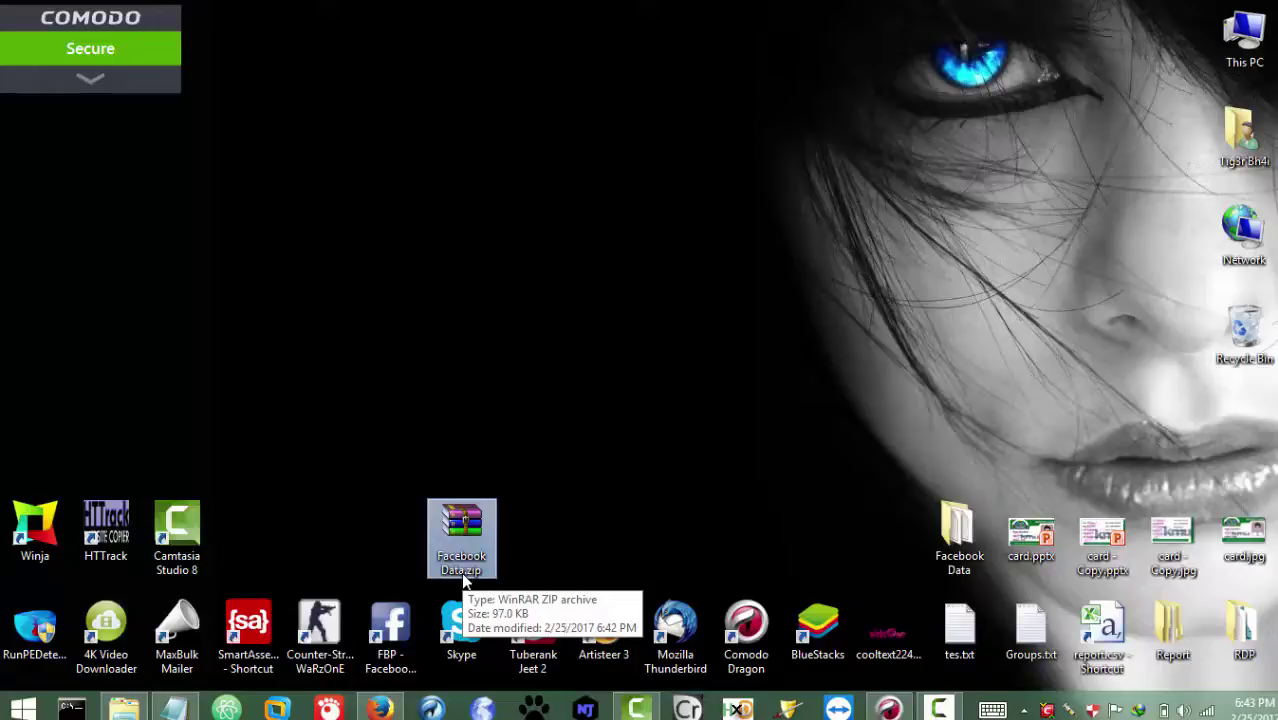
Step: Delete the old Facebook Data.zip and start a new ZIP archive of the Facebook Data folder
key(Delete)
key(Return)
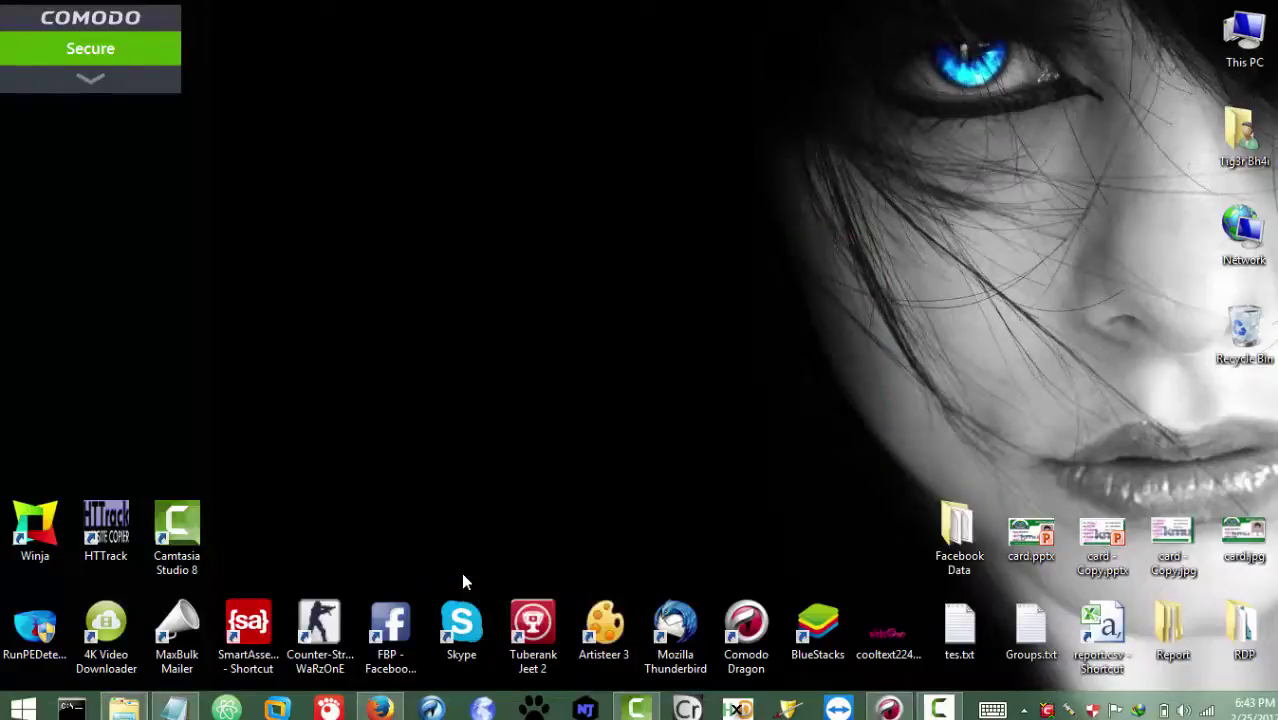
click(976, 545)
right_click(971, 538)
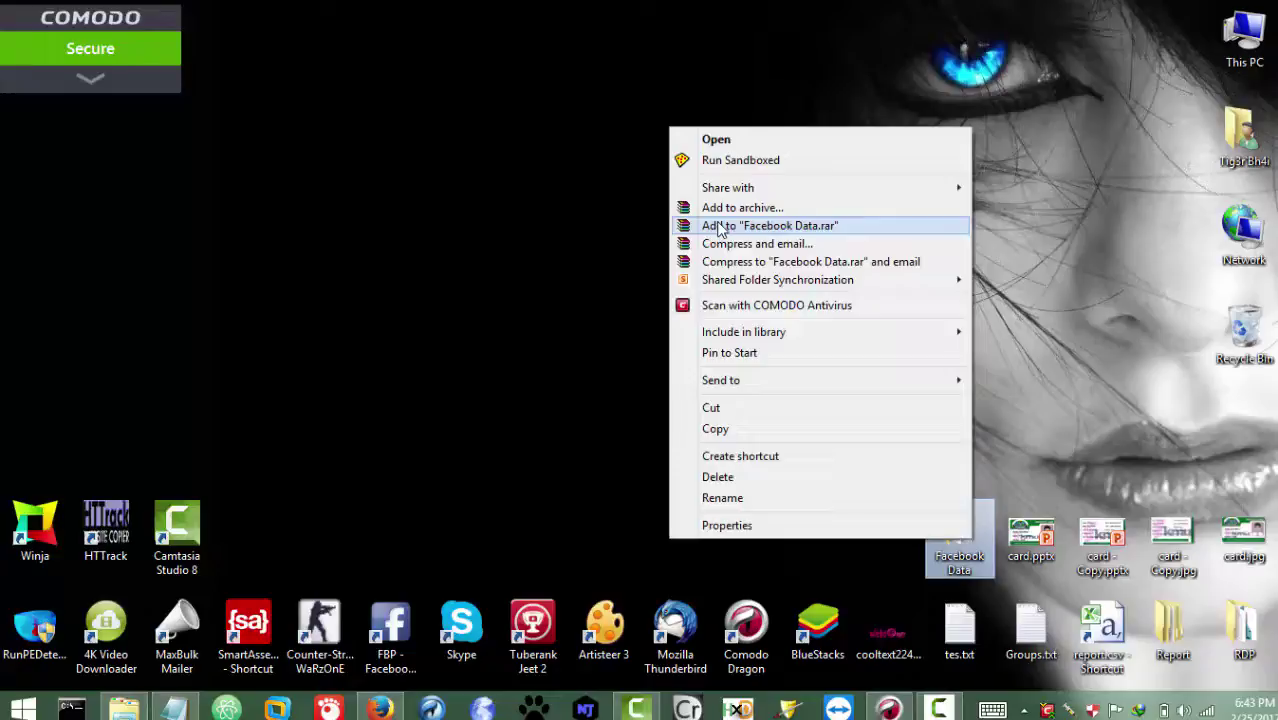
click(768, 210)
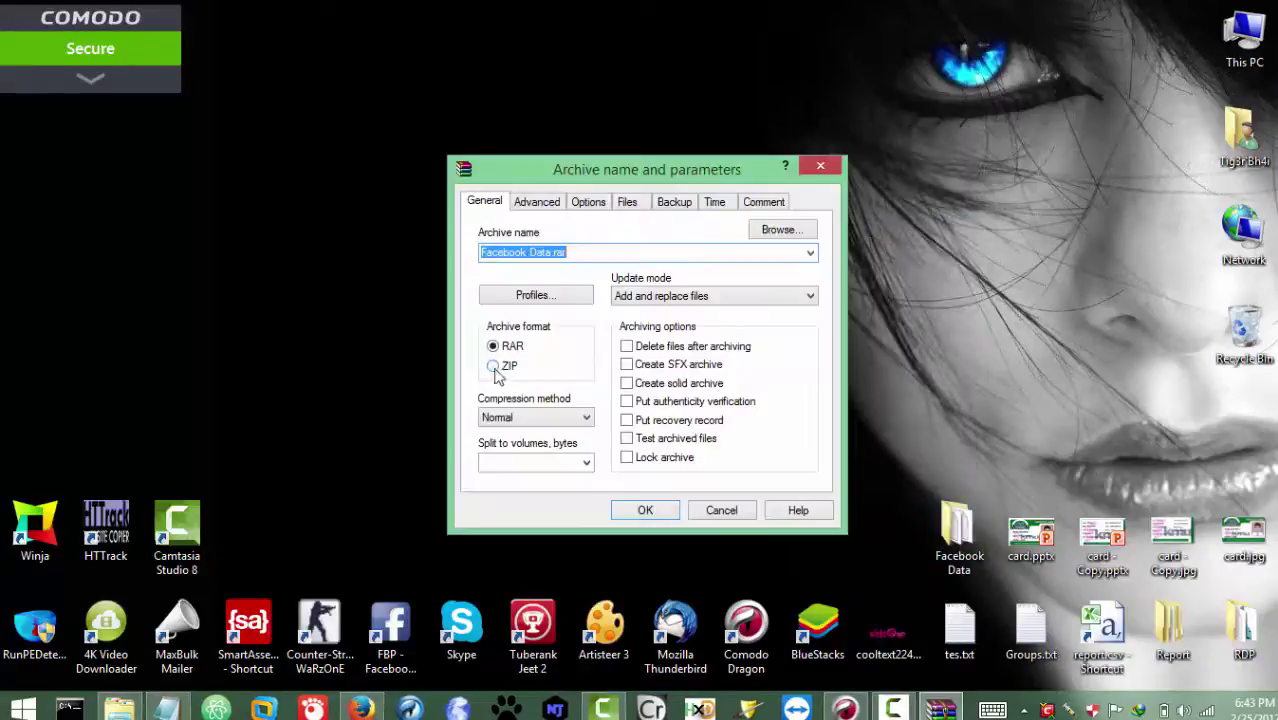
click(500, 370)
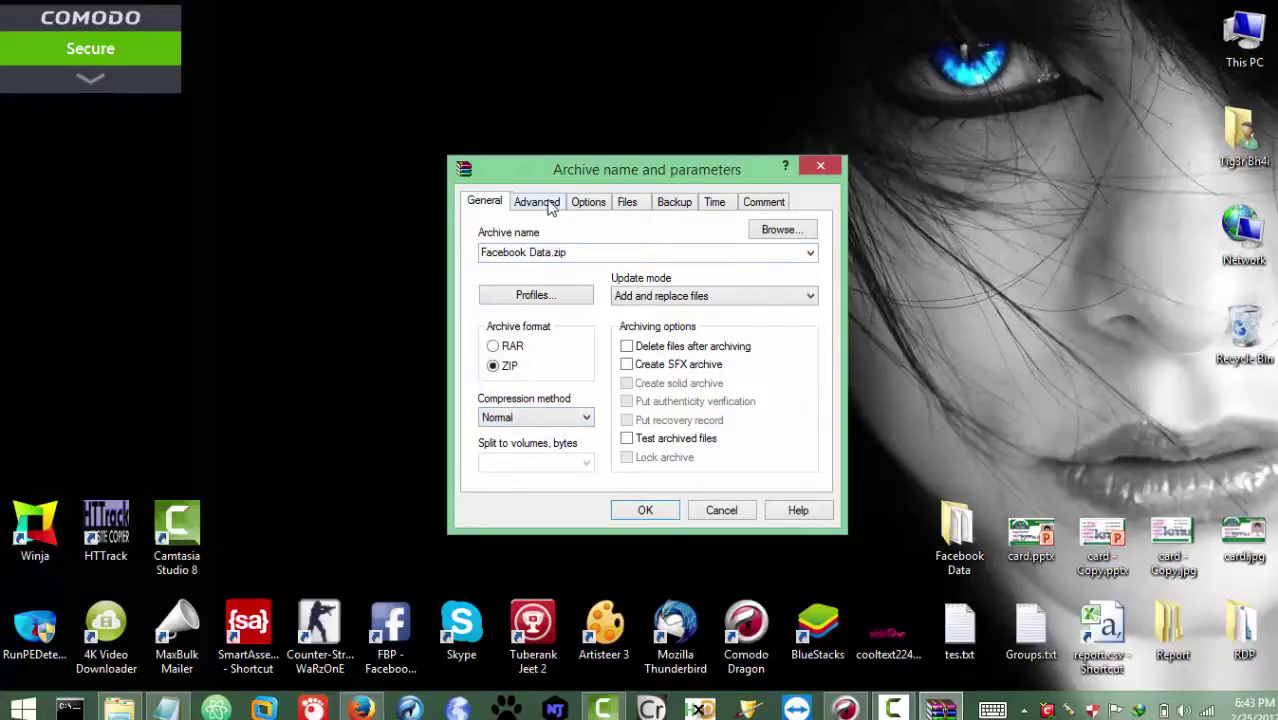
Step: Set an archive password under Advanced and create the protected zip
click(537, 202)
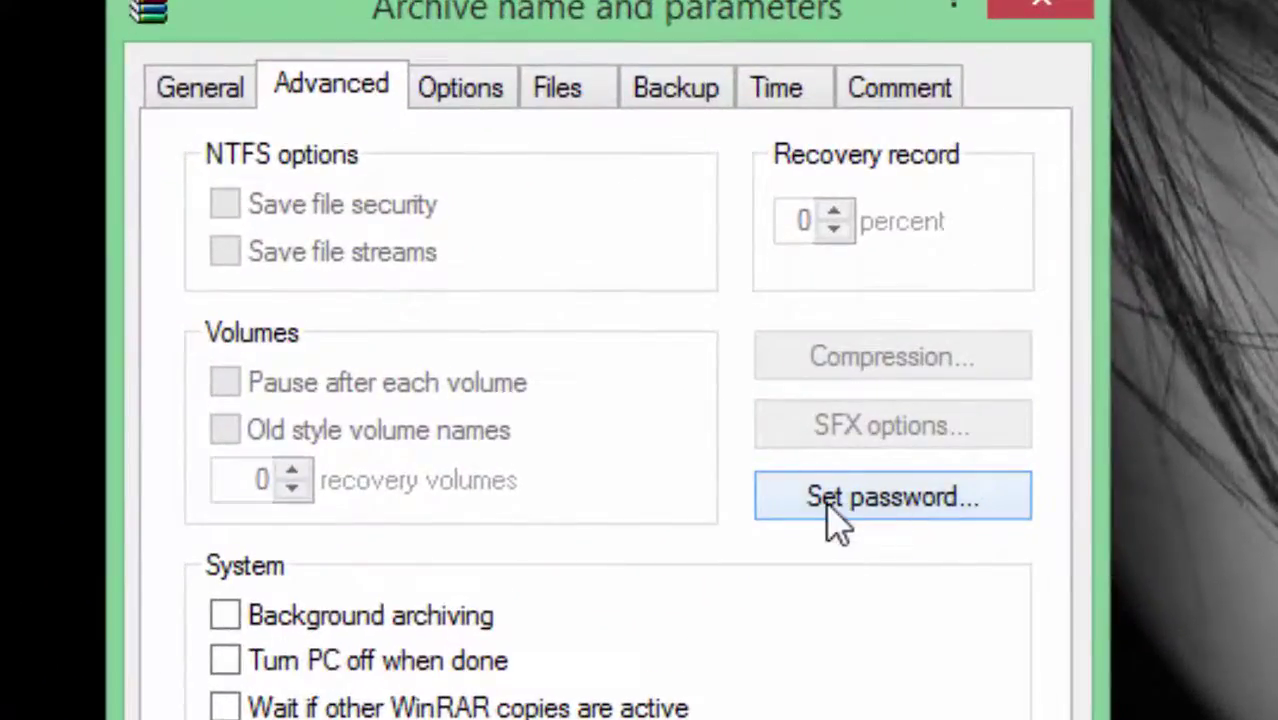
click(907, 503)
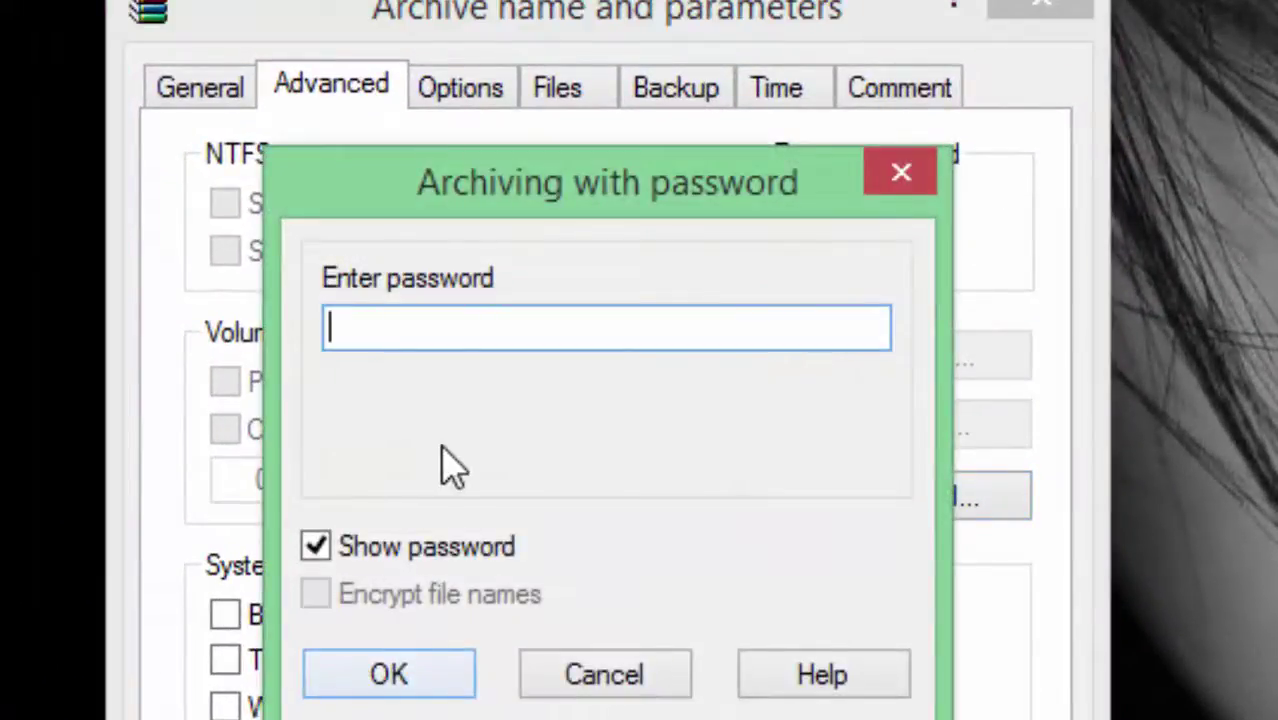
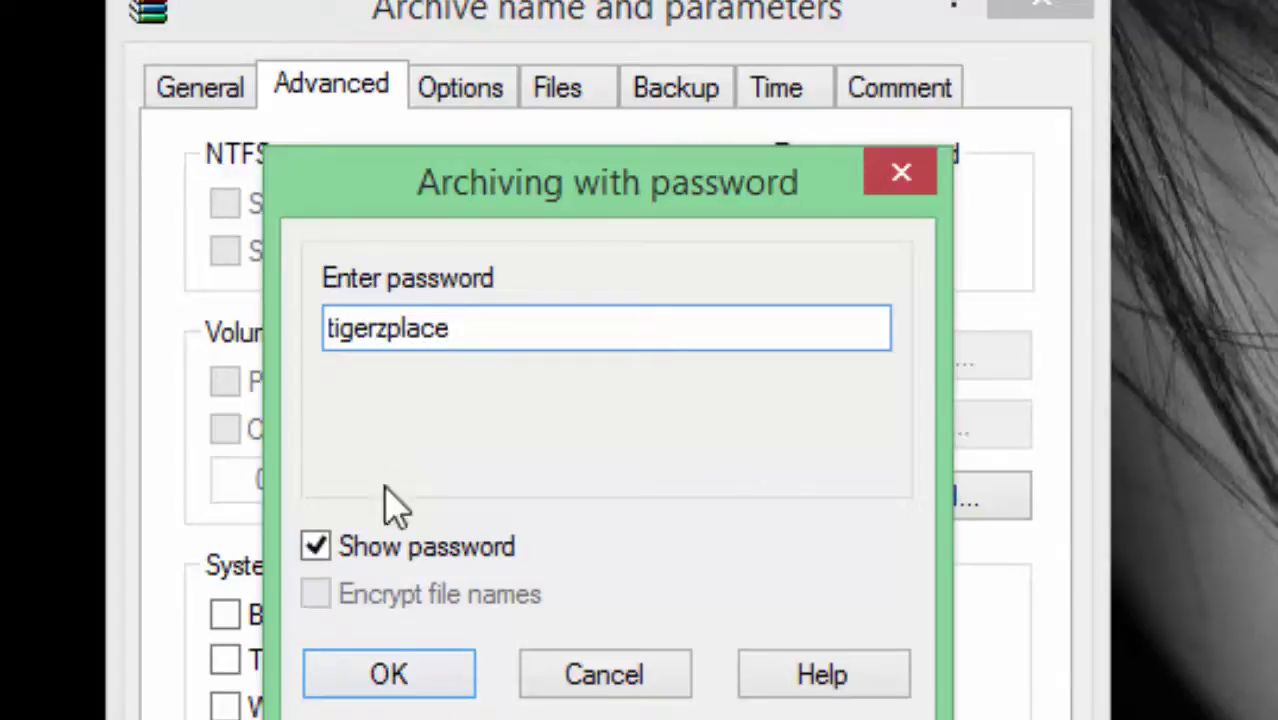
click(365, 695)
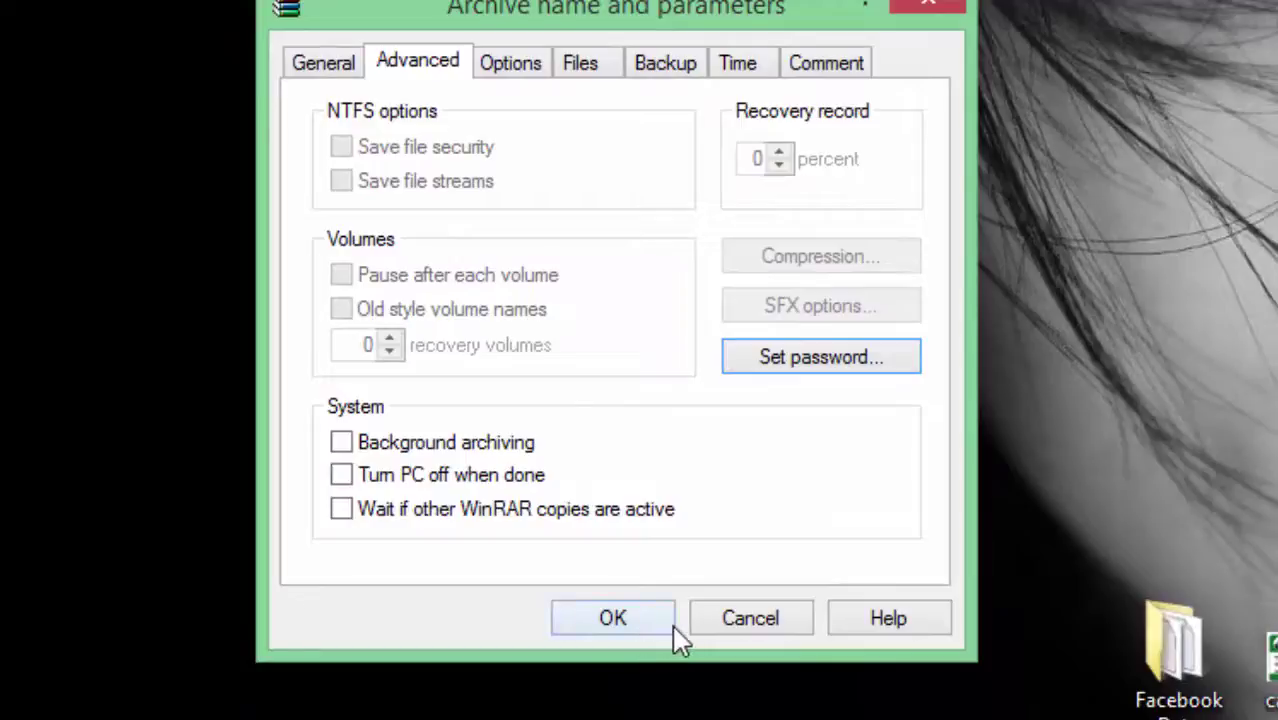
click(640, 620)
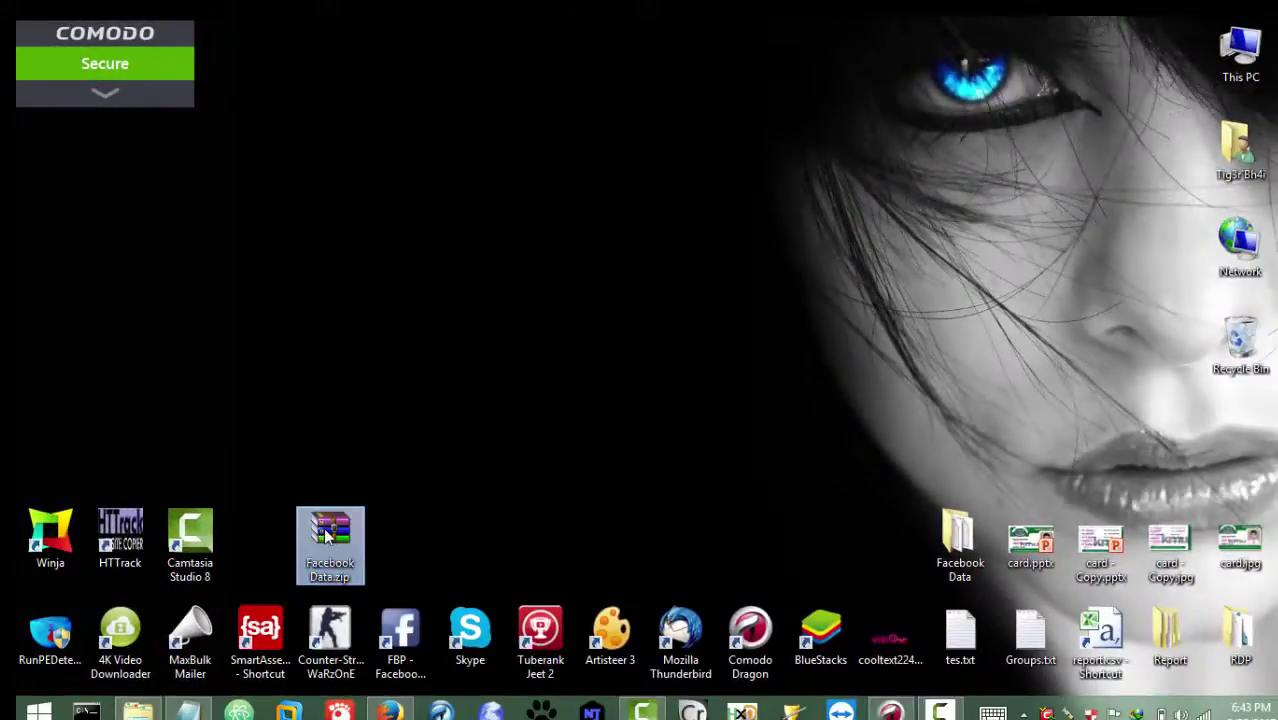
Step: Open 4k+ ids.txt inside the new Facebook Data.zip and cancel the password prompt
double_click(325, 535)
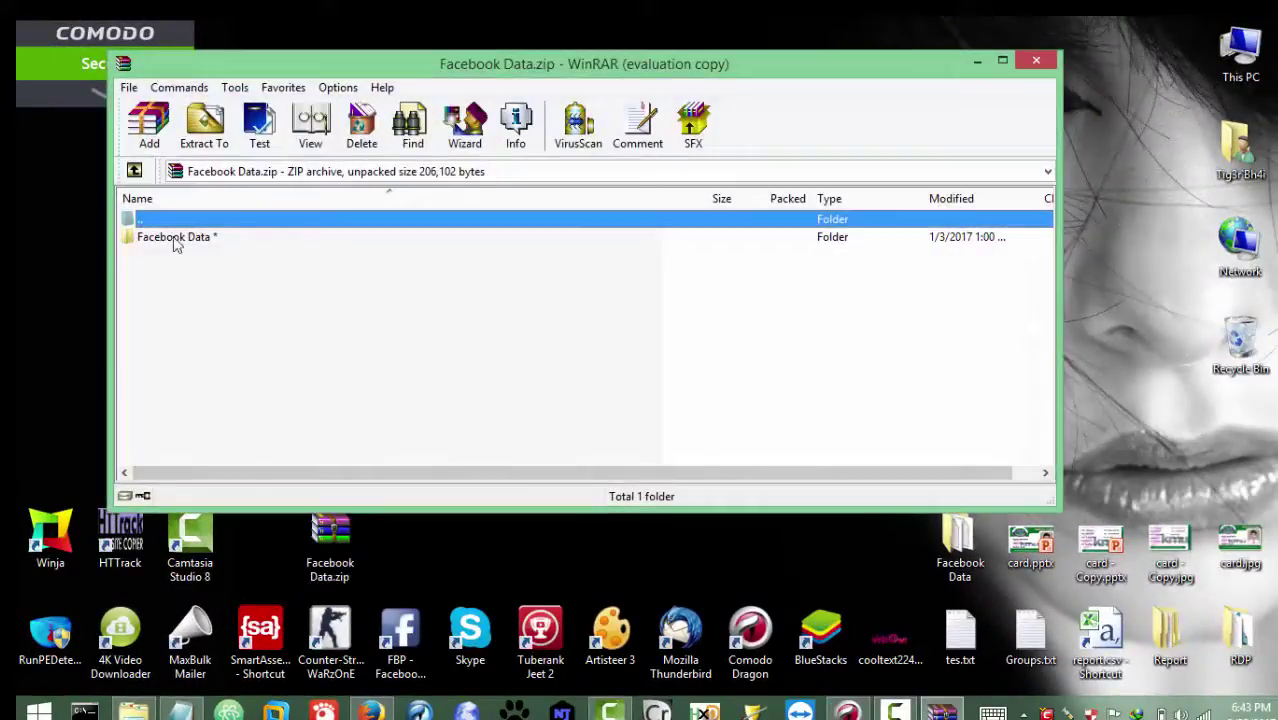
click(662, 292)
double_click(152, 240)
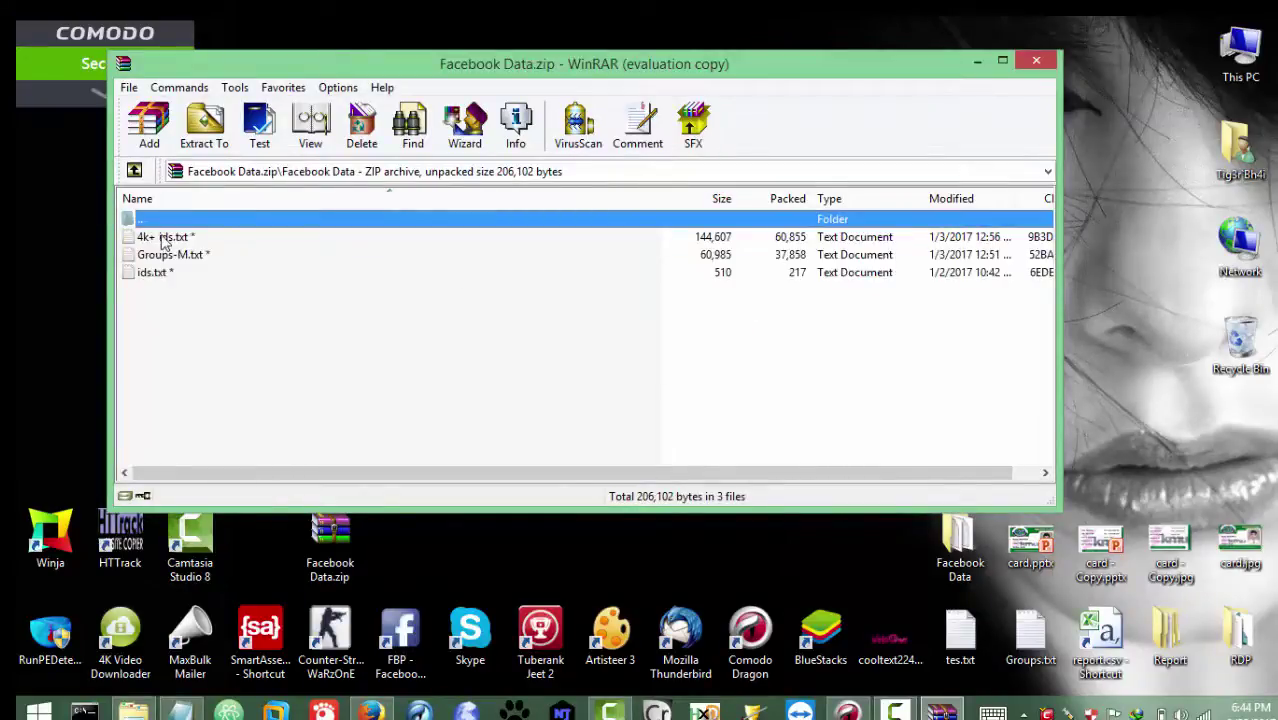
double_click(167, 240)
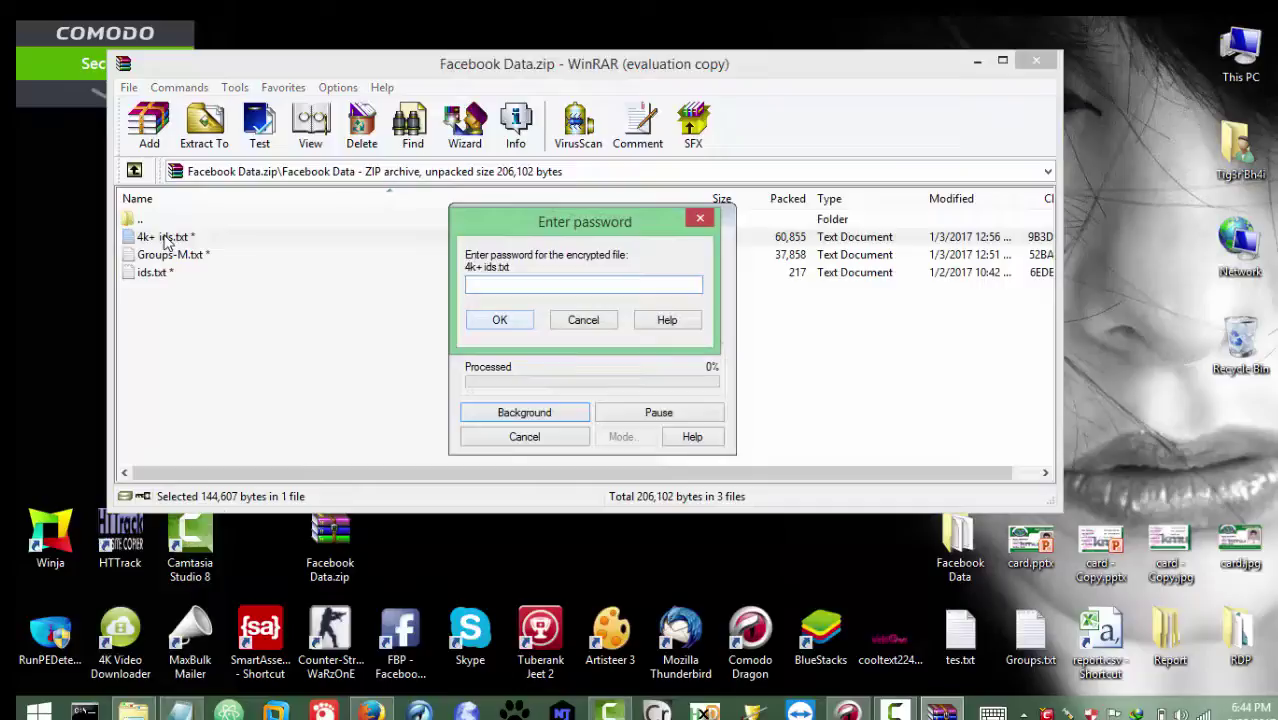
click(582, 319)
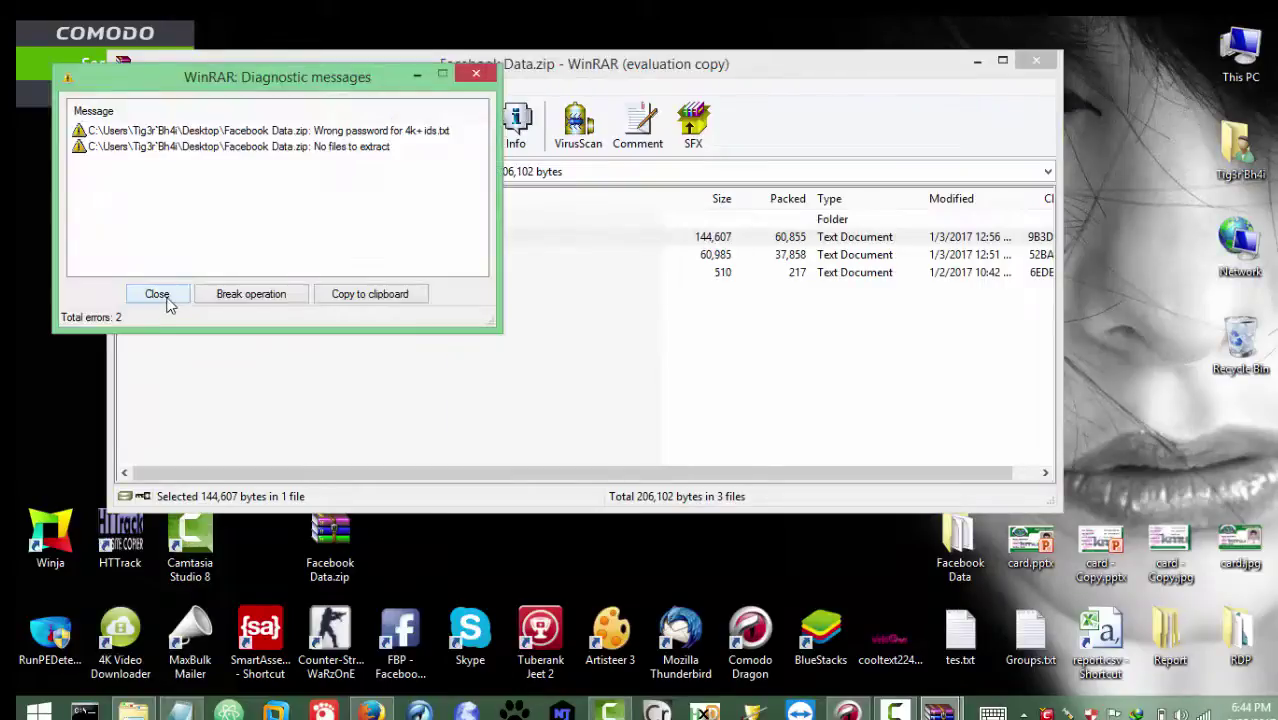